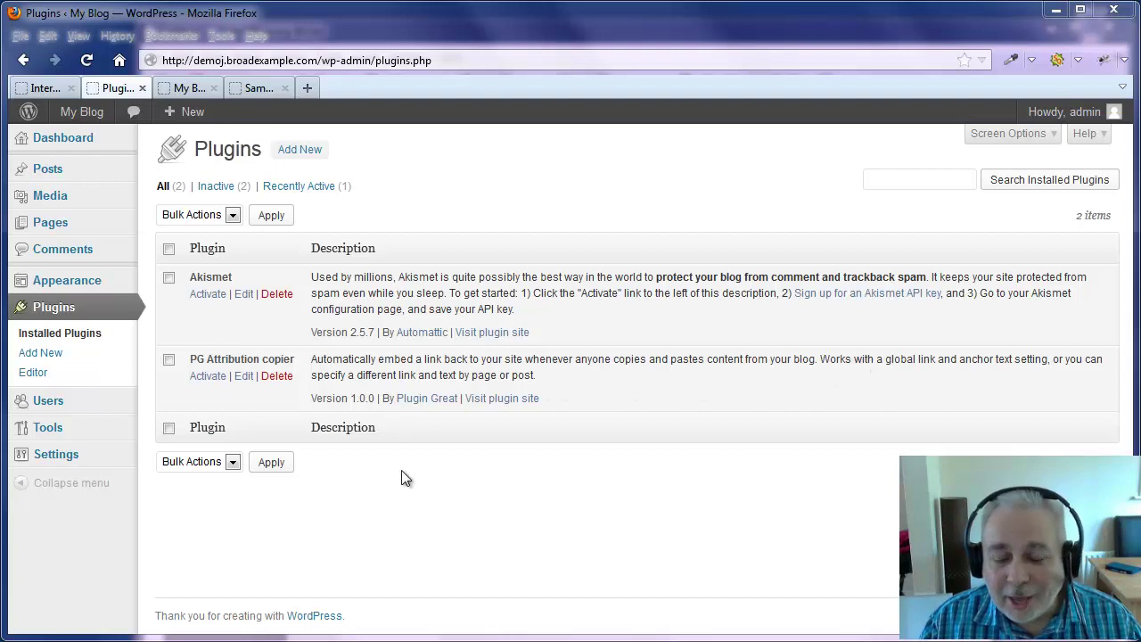
Activate the PG Attribution copier plugin in the Plugins list.
left_click(207, 376)
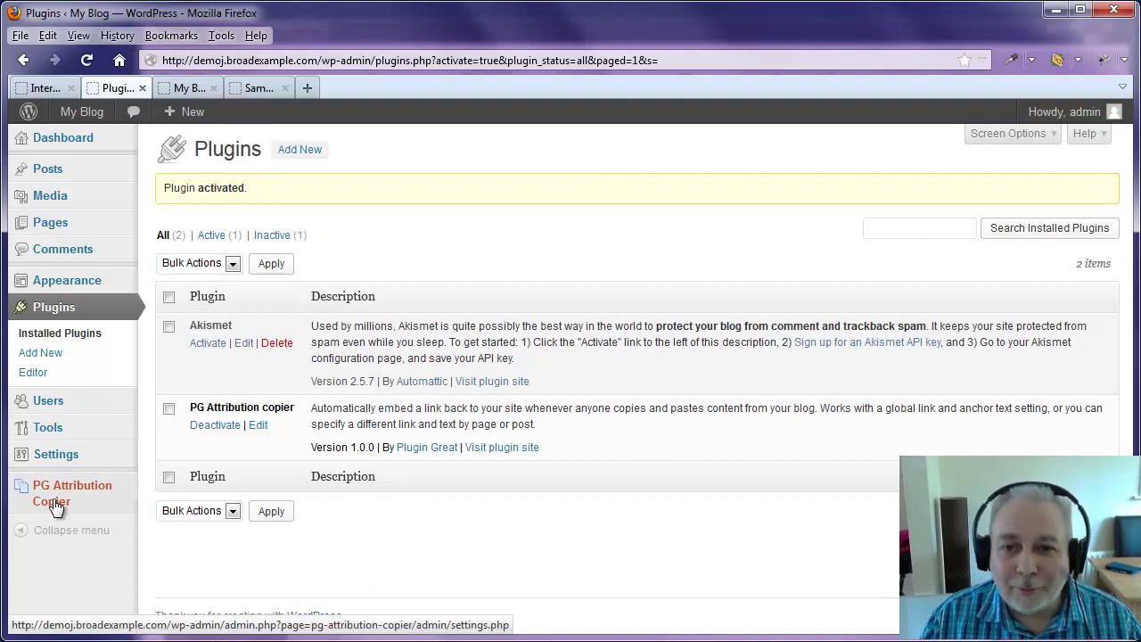
Open the PG Attribution Copier settings, close the two leftover tabs, and open My Blog in a new tab.
left_click(57, 504)
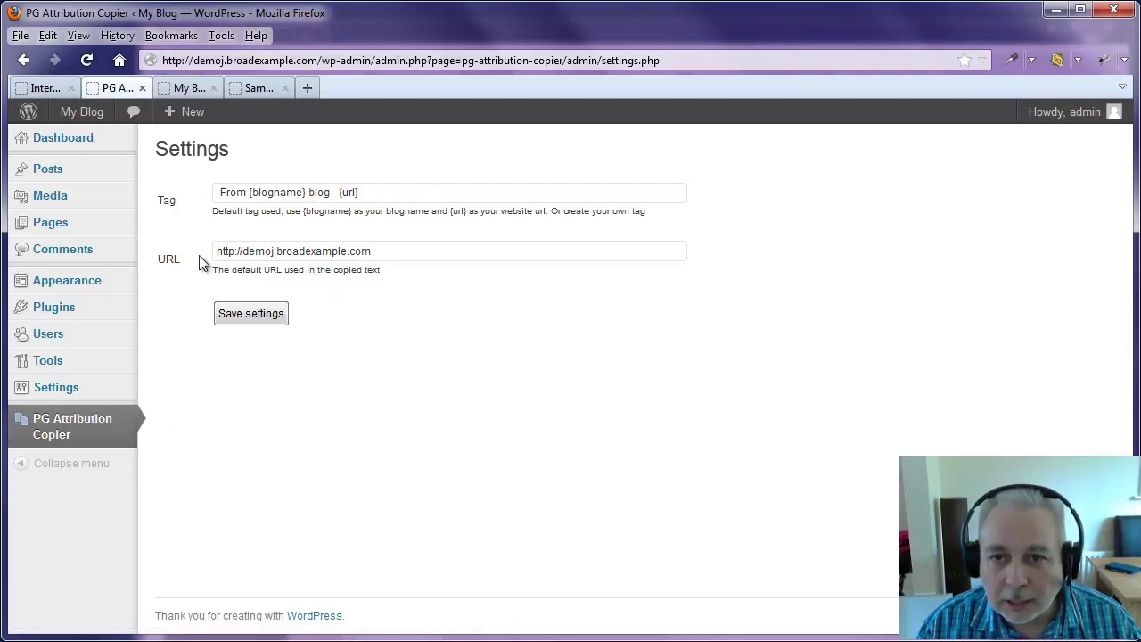
left_click_drag(377, 251, 204, 251)
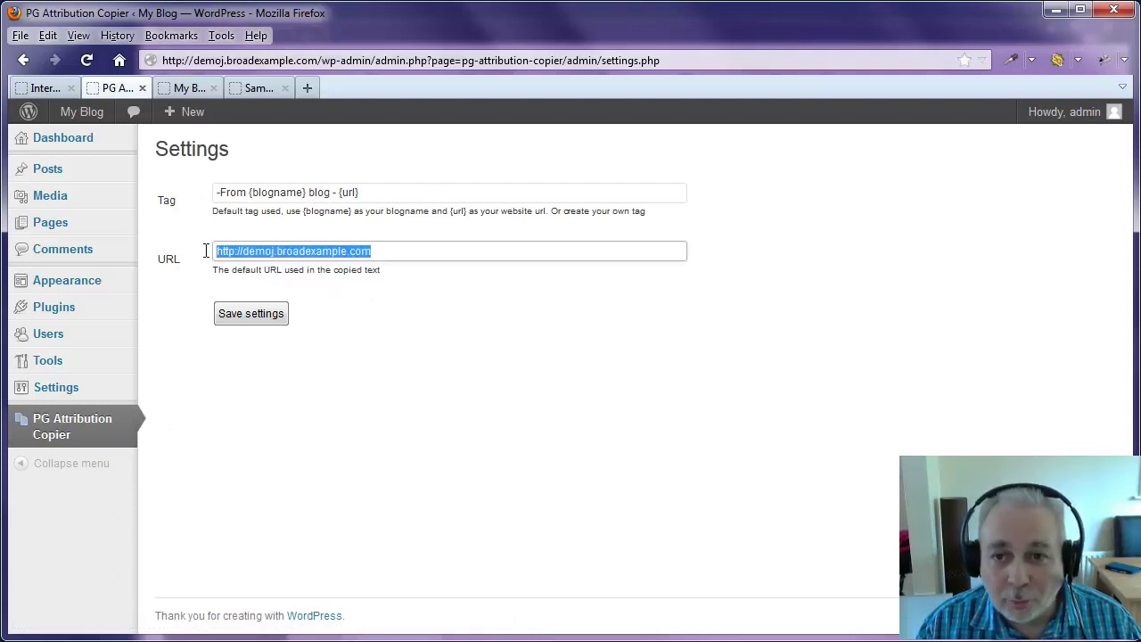
left_click(215, 88)
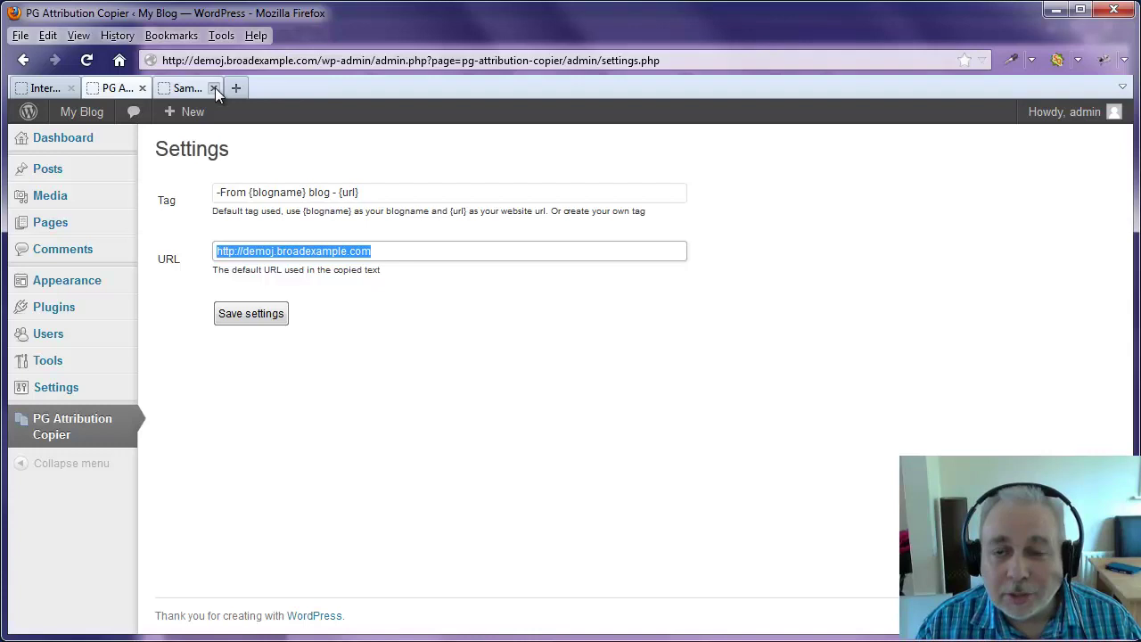
left_click(214, 88)
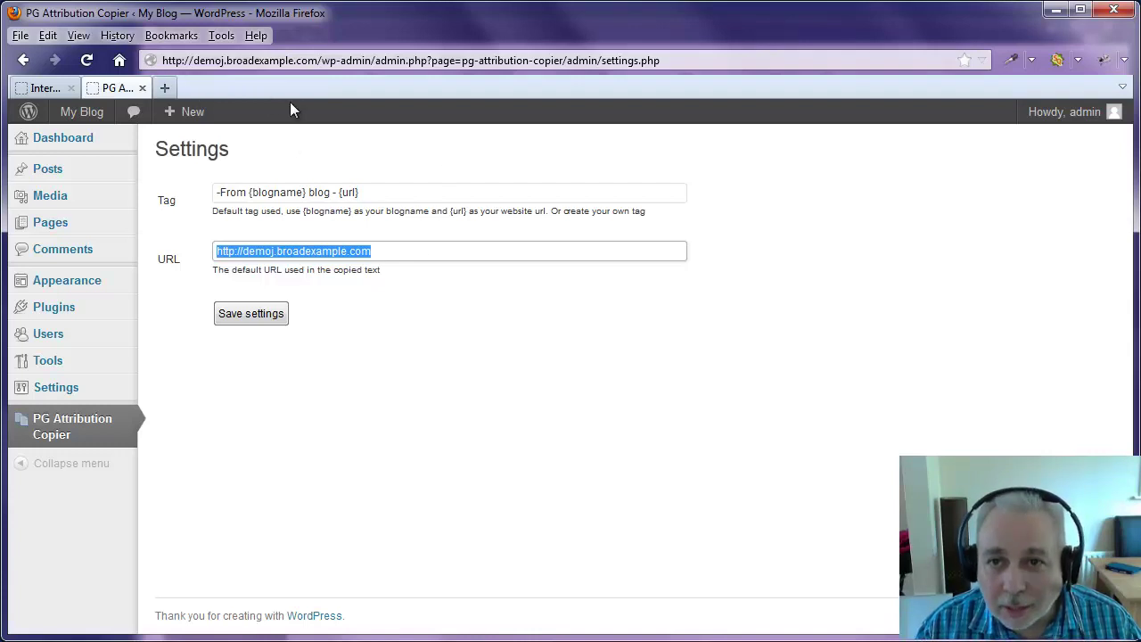
middle_click(77, 112)
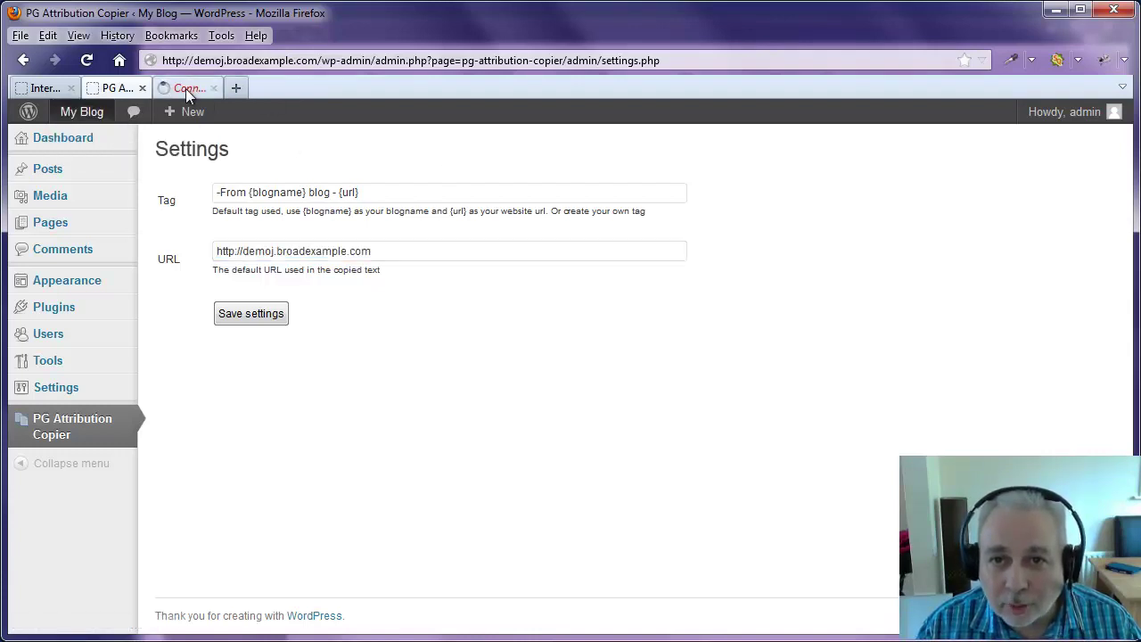
Compare the default tag '-From {blogname} blog - {url}' and its {url} placeholder against the live blog.
left_click(186, 88)
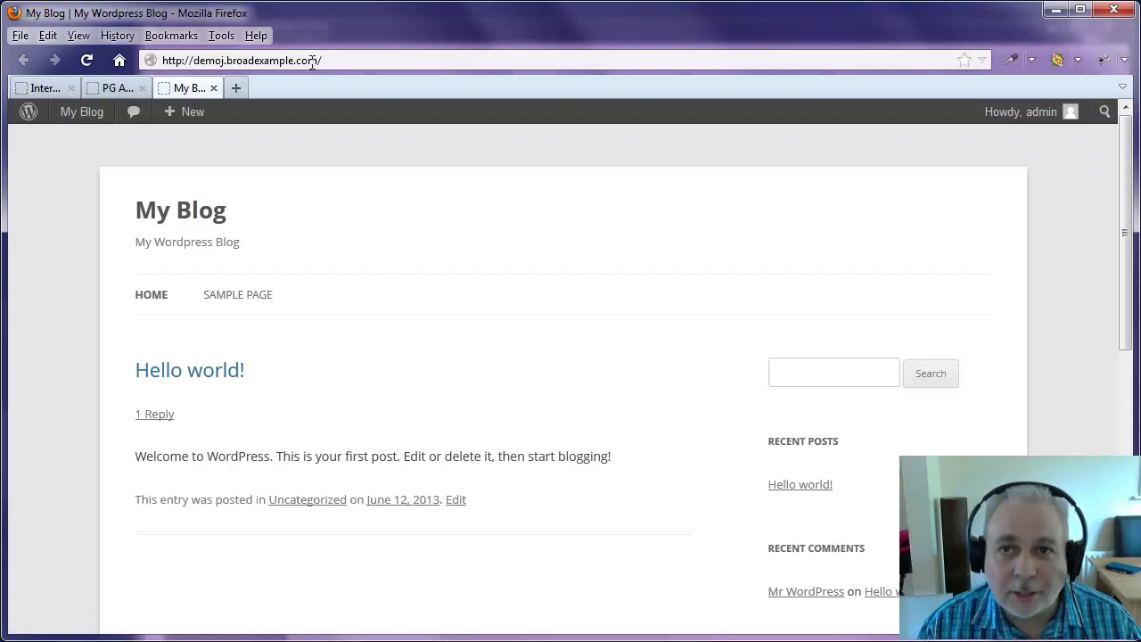
left_click(113, 88)
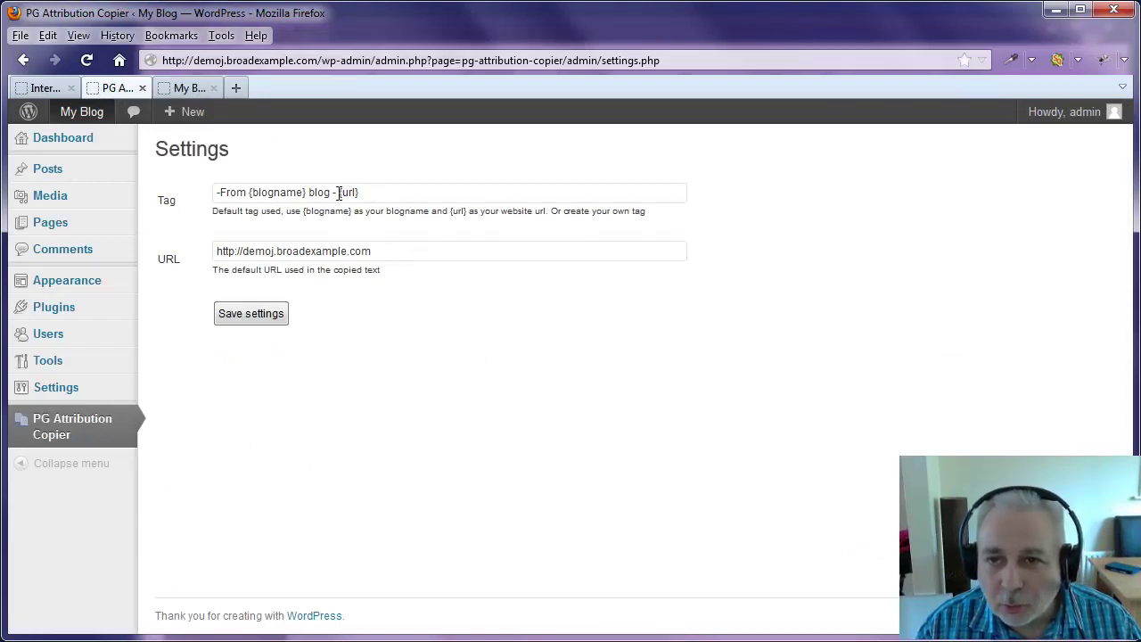
left_click_drag(340, 193, 362, 193)
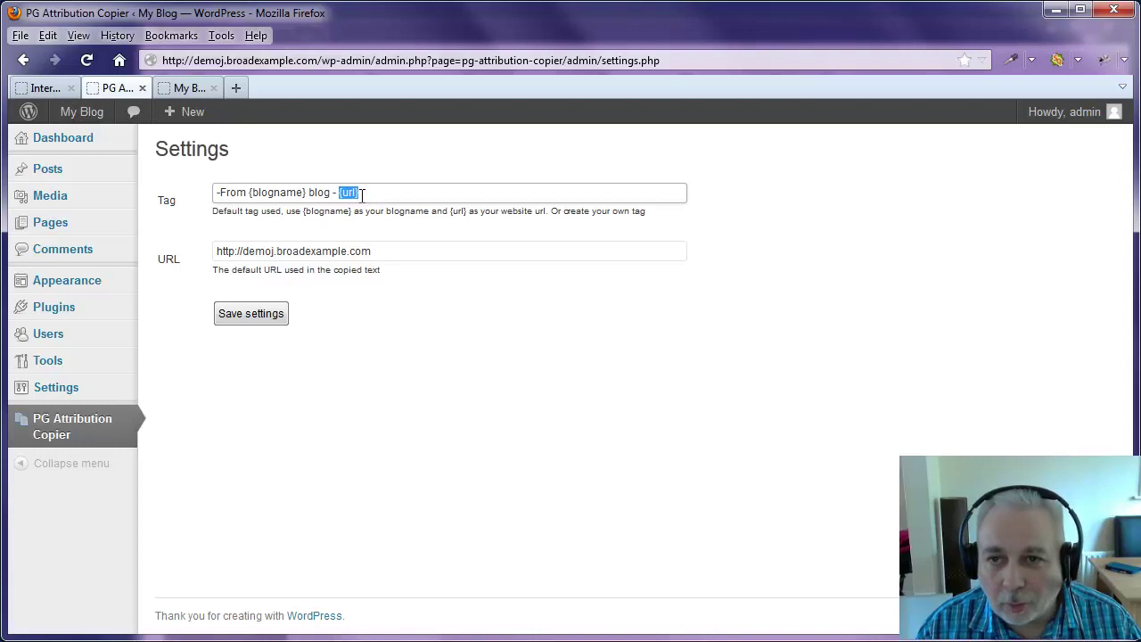
left_click(223, 217)
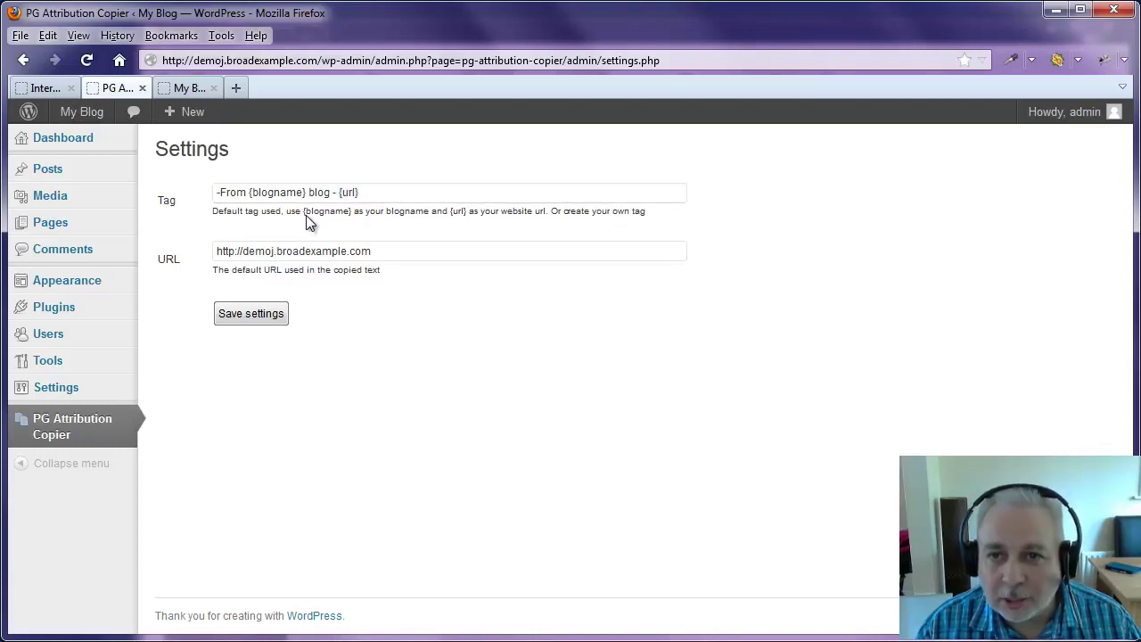
left_click(188, 90)
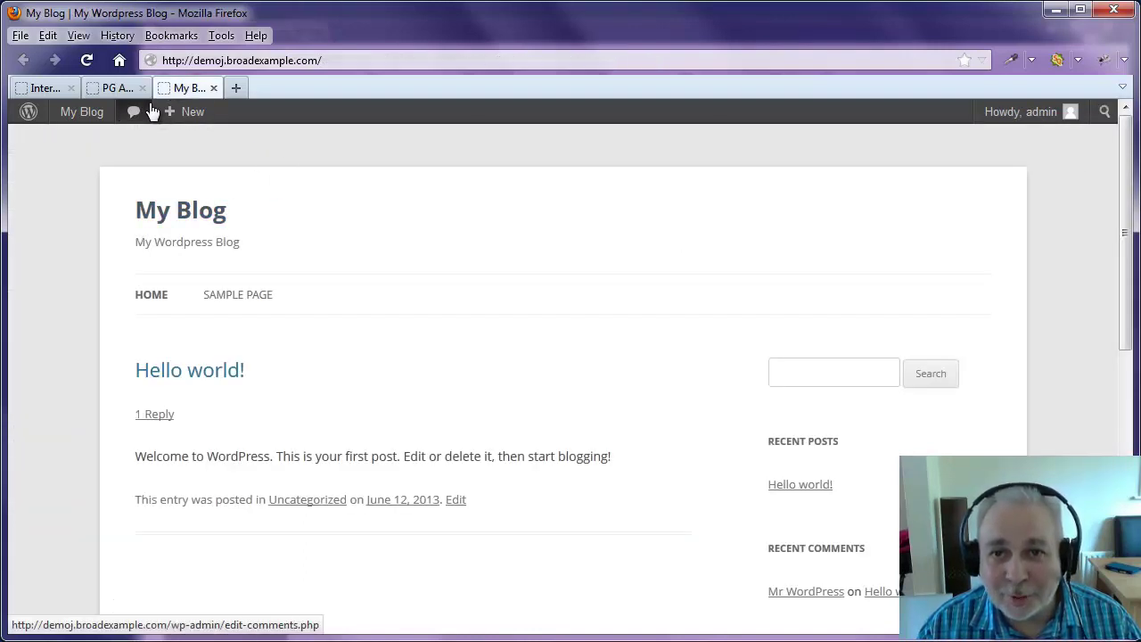
left_click(123, 87)
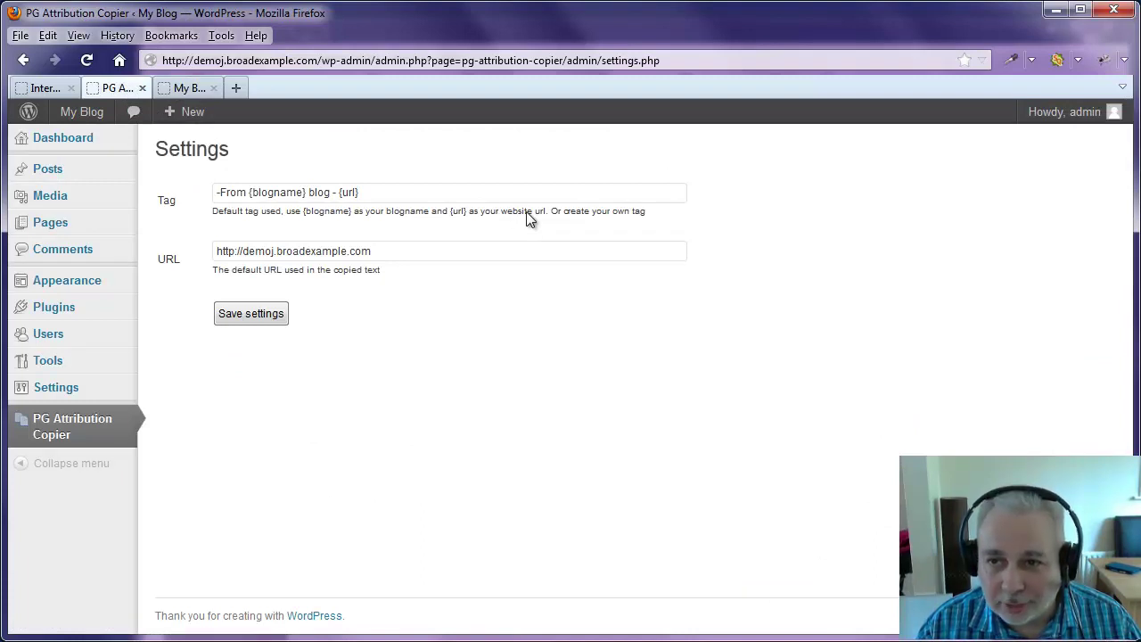
left_click_drag(389, 189, 148, 183)
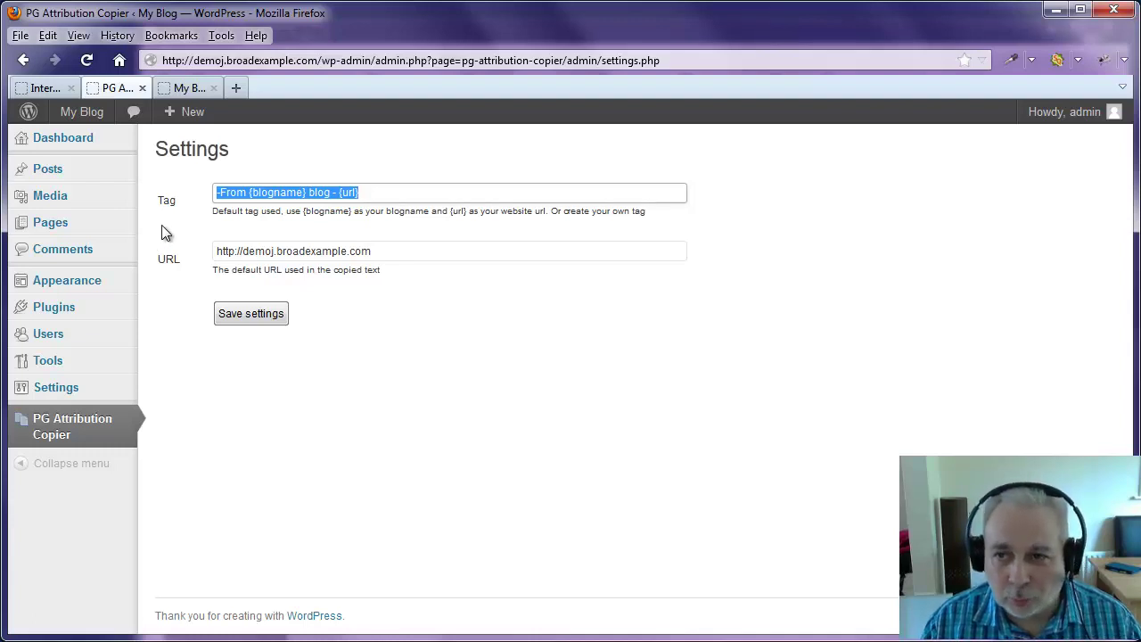
left_click(161, 225)
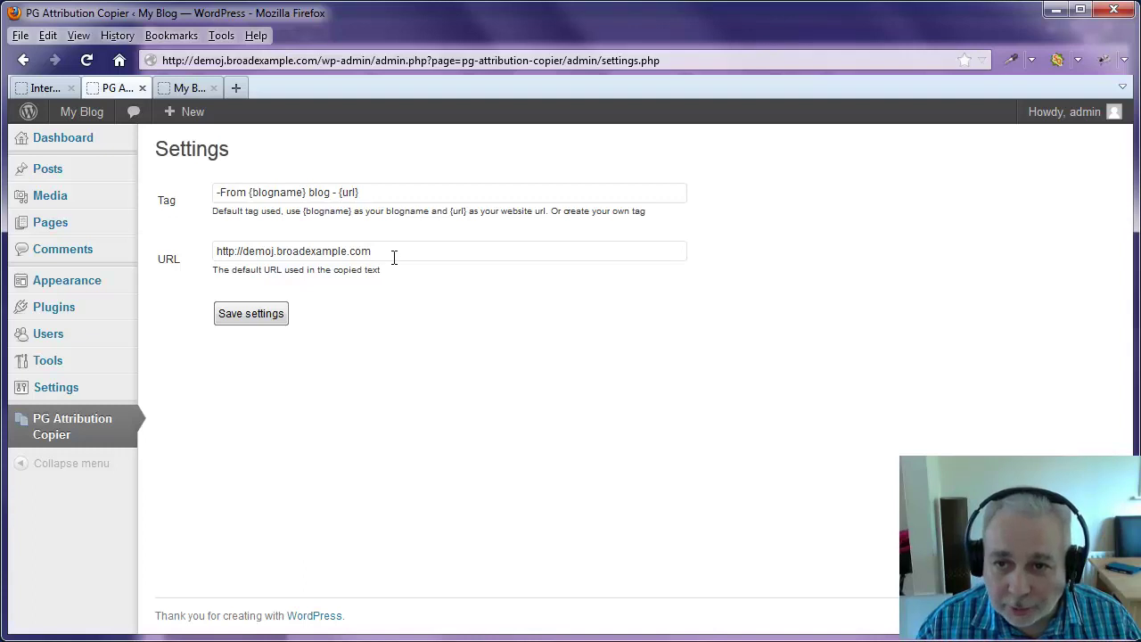
left_click(187, 87)
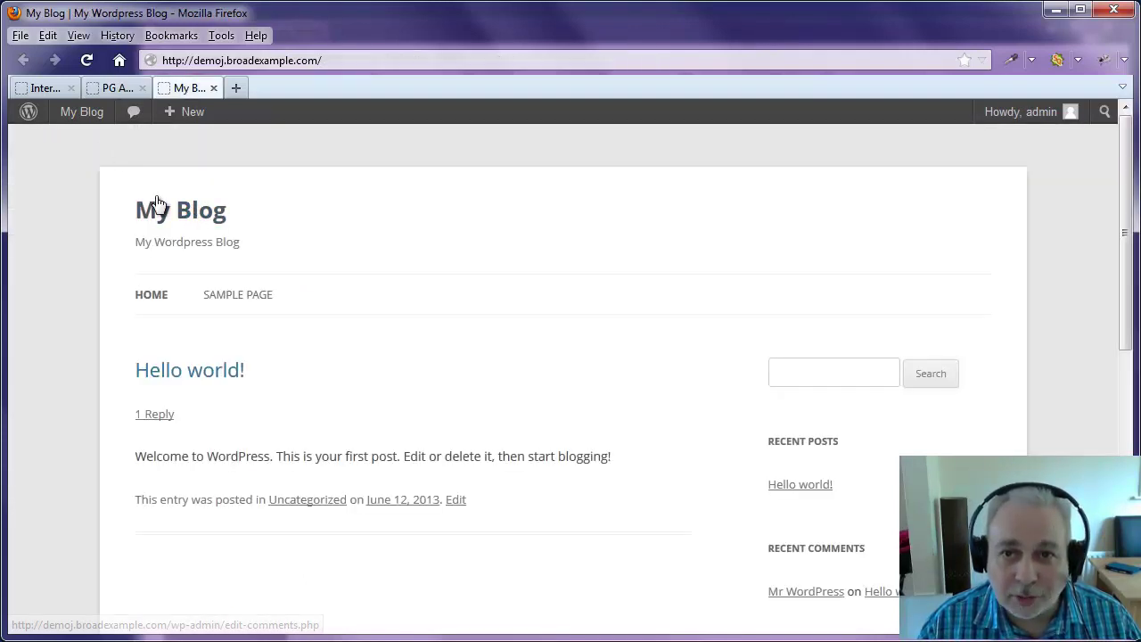
left_click(108, 88)
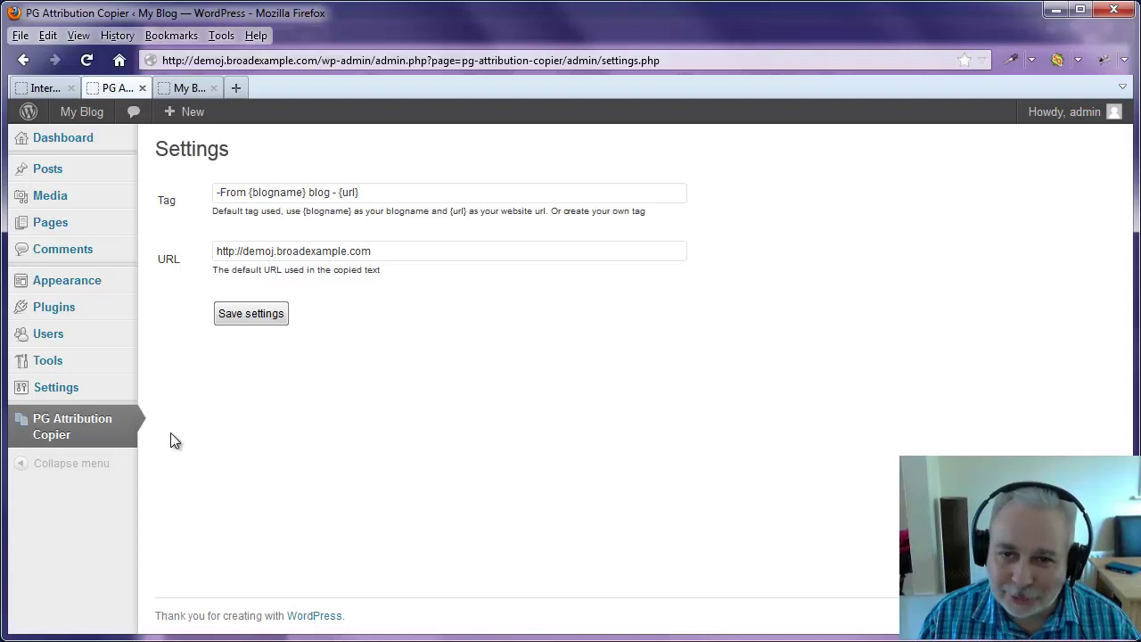
Reload the blog front page and copy 'Welcome to WordPress. This is' from the Hello world! post.
left_click(176, 89)
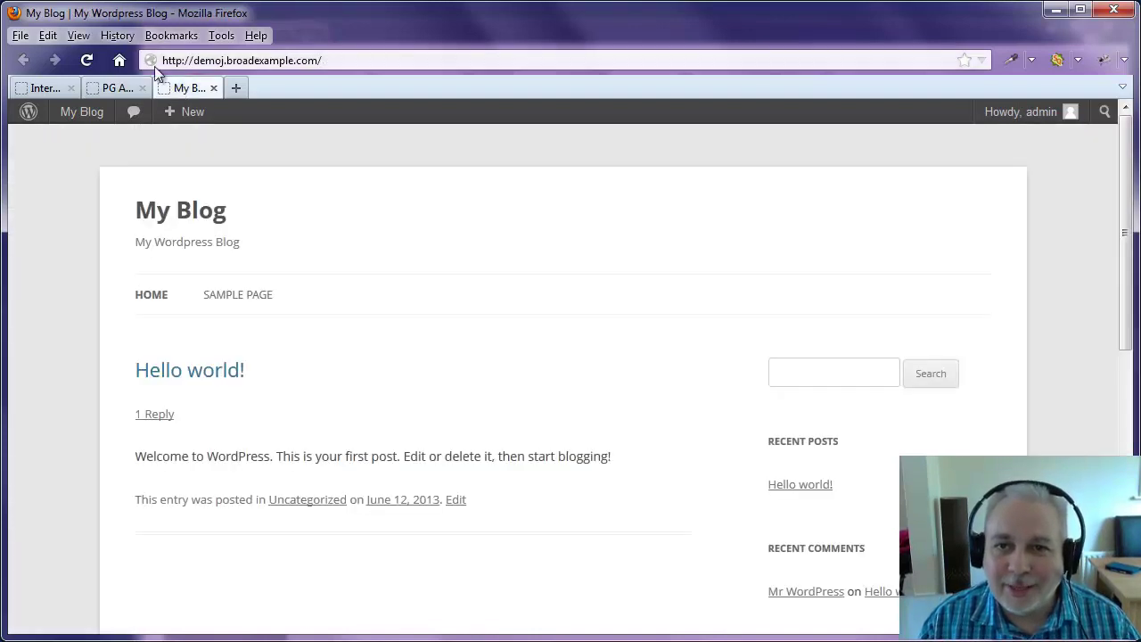
left_click(87, 61)
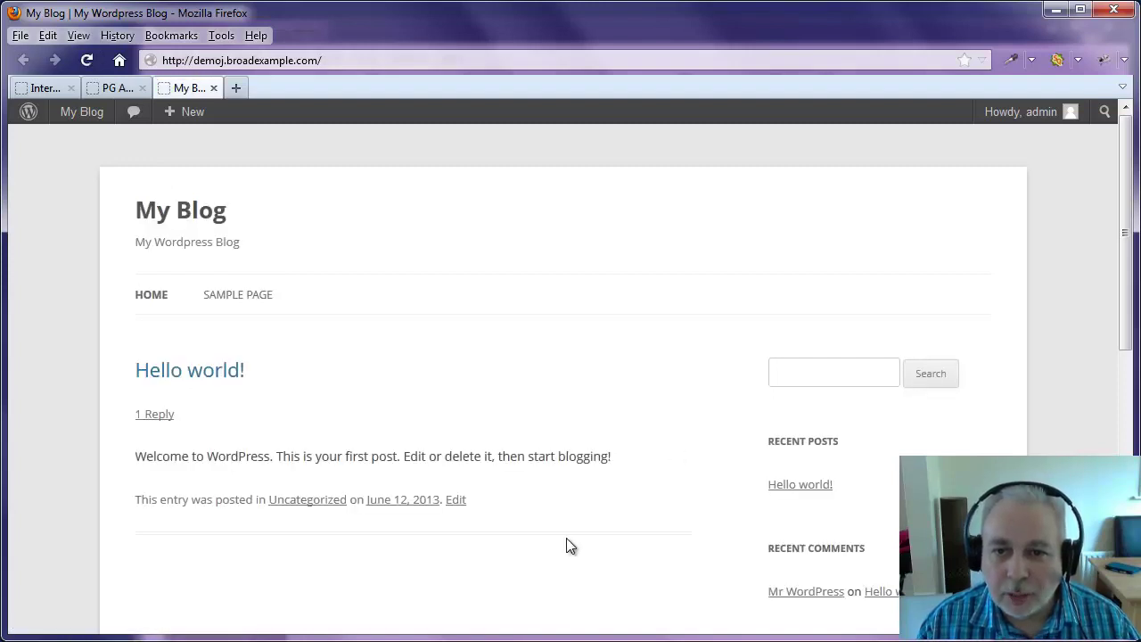
left_click_drag(140, 463, 287, 454)
left_click(287, 455)
left_click_drag(136, 456, 317, 462)
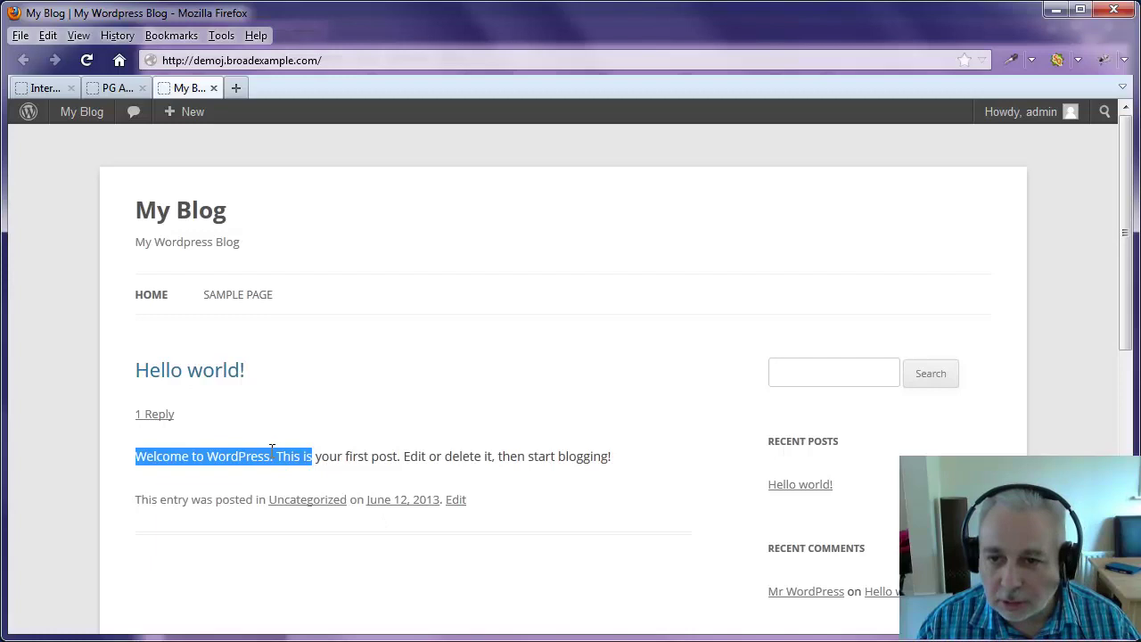
right_click(272, 450)
left_click(312, 469)
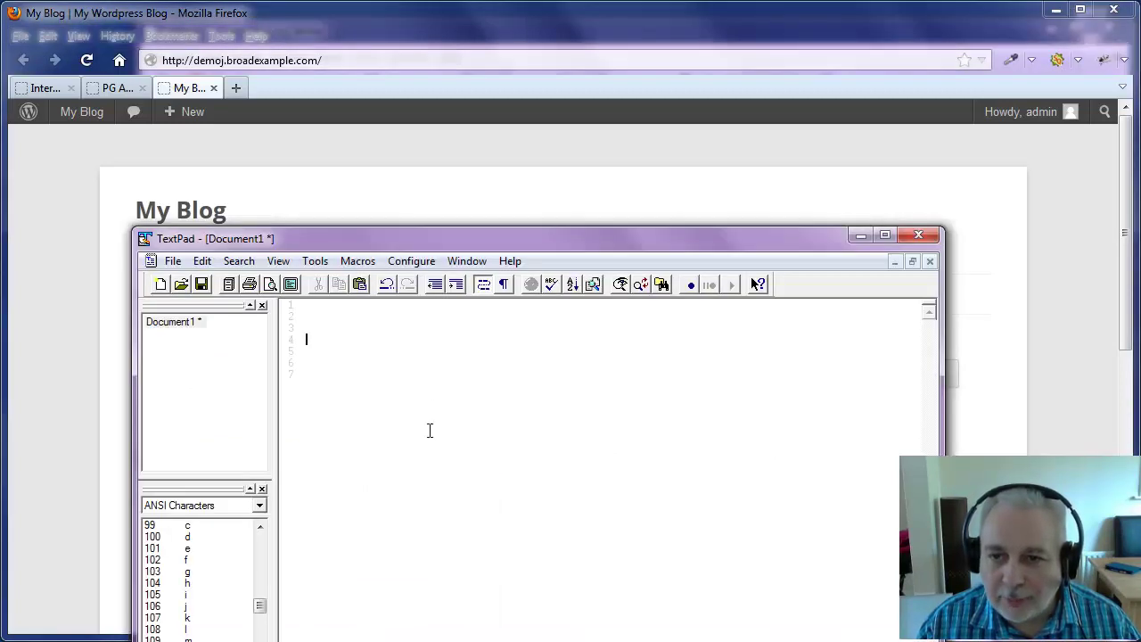
key("ctrl+v")
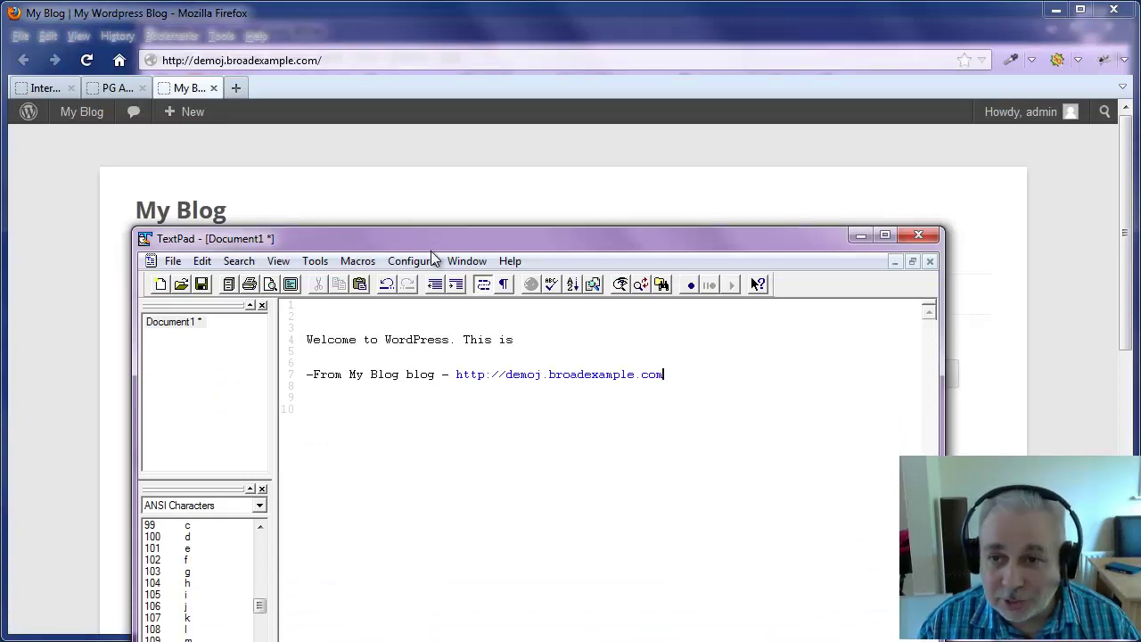
left_click_drag(435, 241, 388, 500)
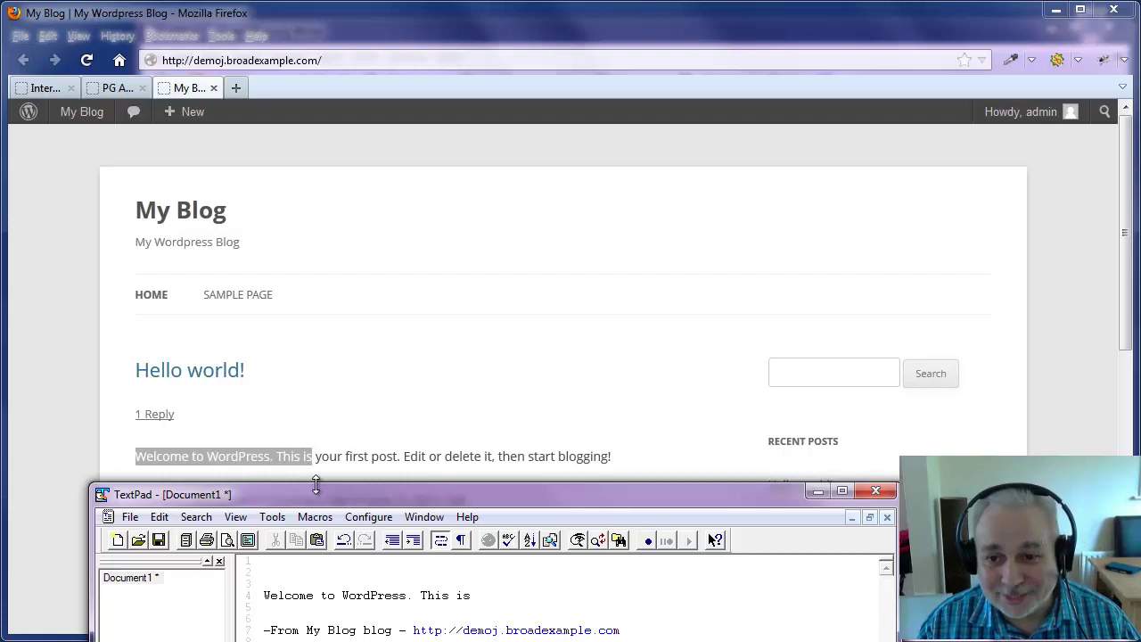
left_click_drag(315, 493, 299, 478)
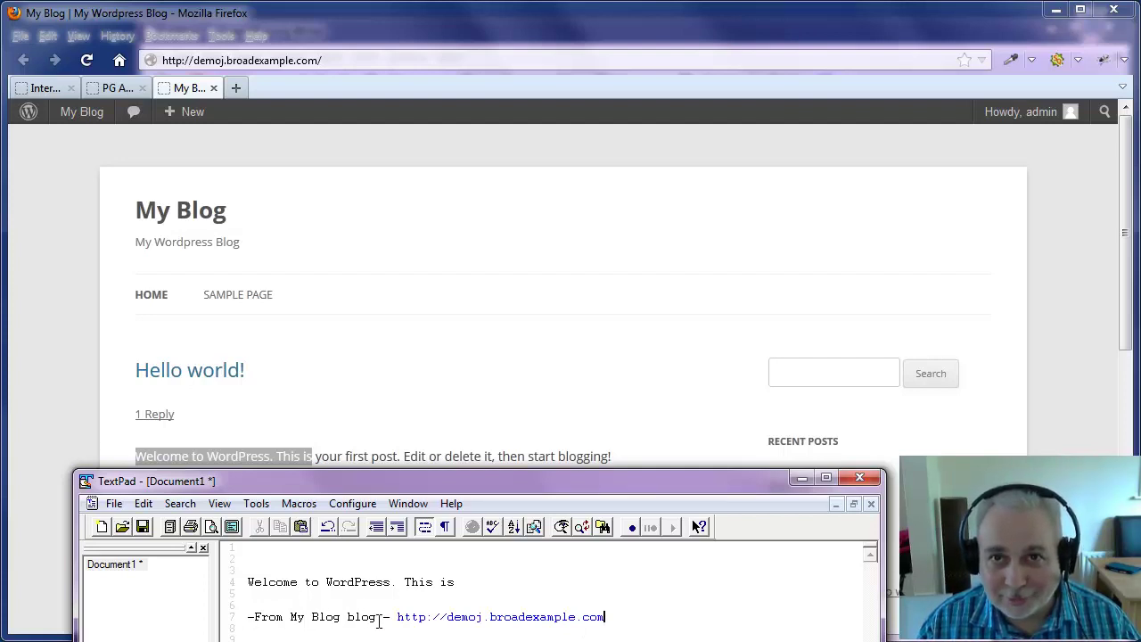
left_click_drag(443, 482, 599, 113)
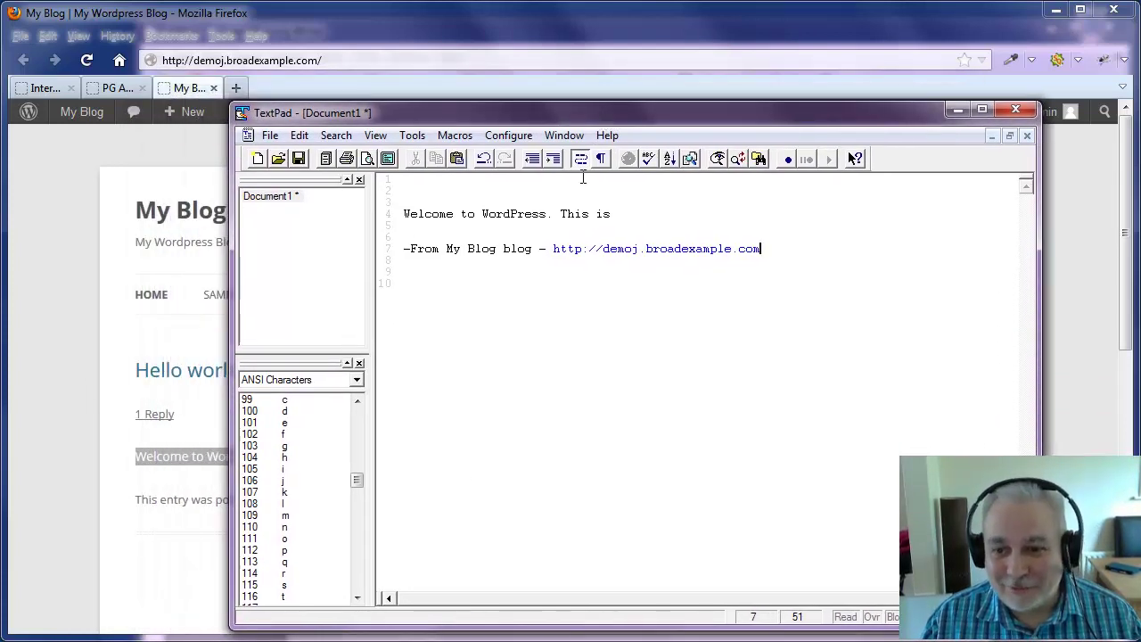
Paste the words and hyperlinked attribution line into Writer's Untitled 1, then add a blank line.
key("ctrl+v")
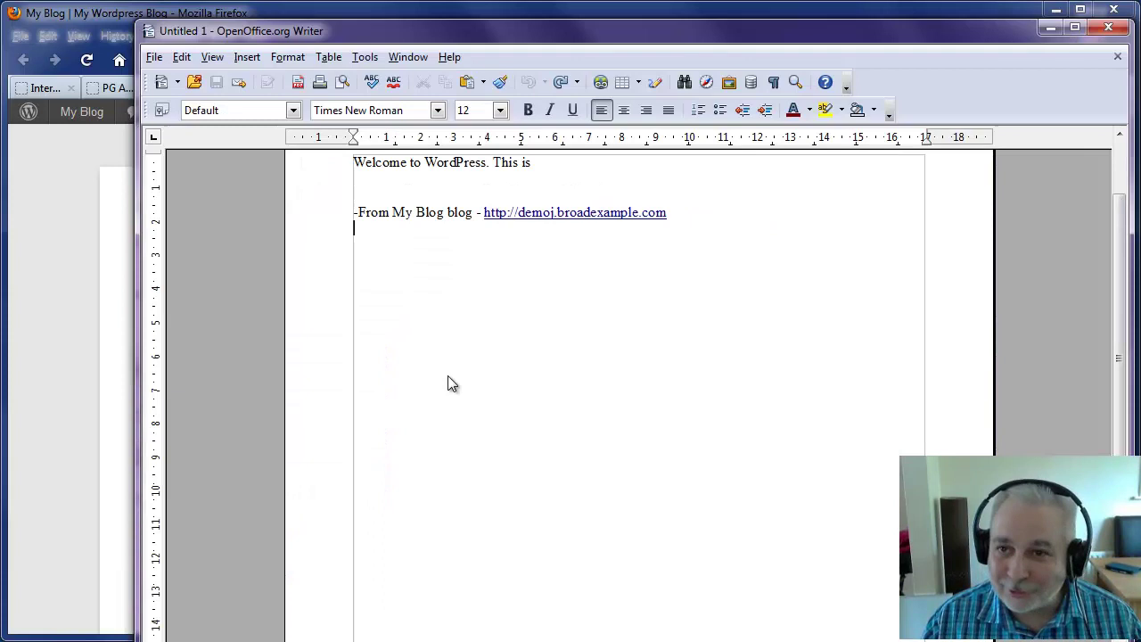
key("Return")
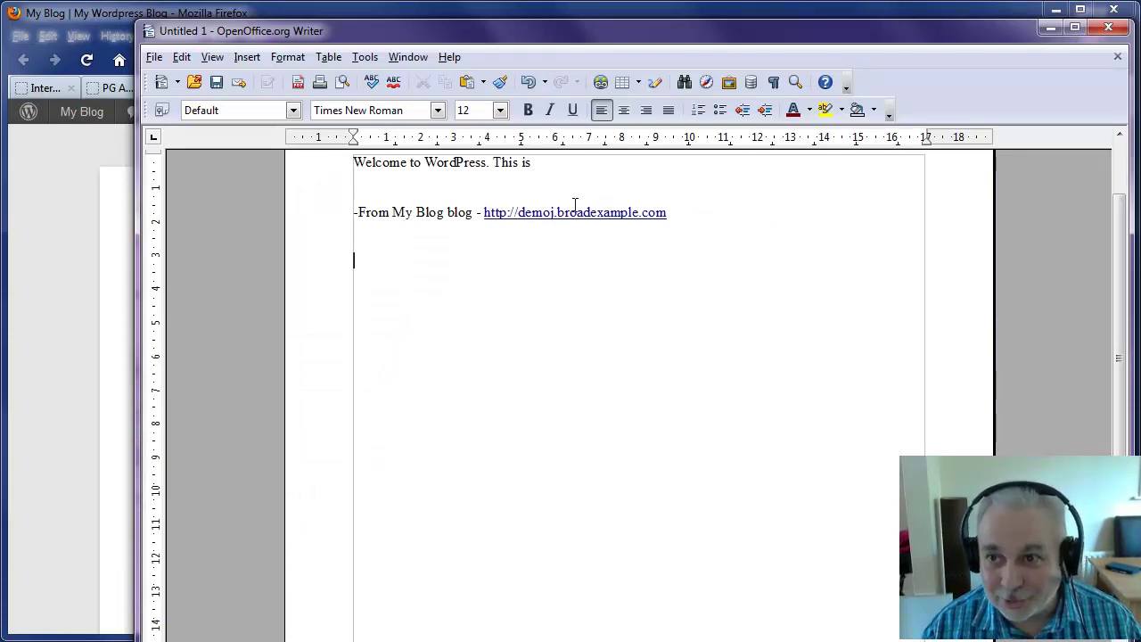
Return to the My Blog front page in Firefox, briefly selecting post text and the blog's address.
left_click(94, 18)
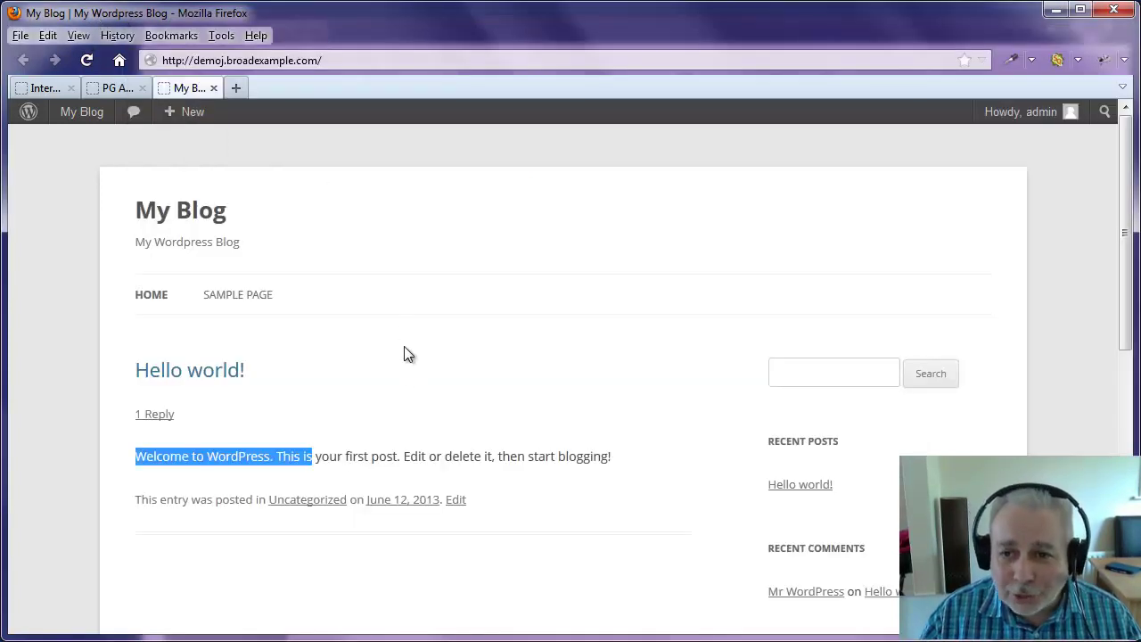
left_click(411, 396)
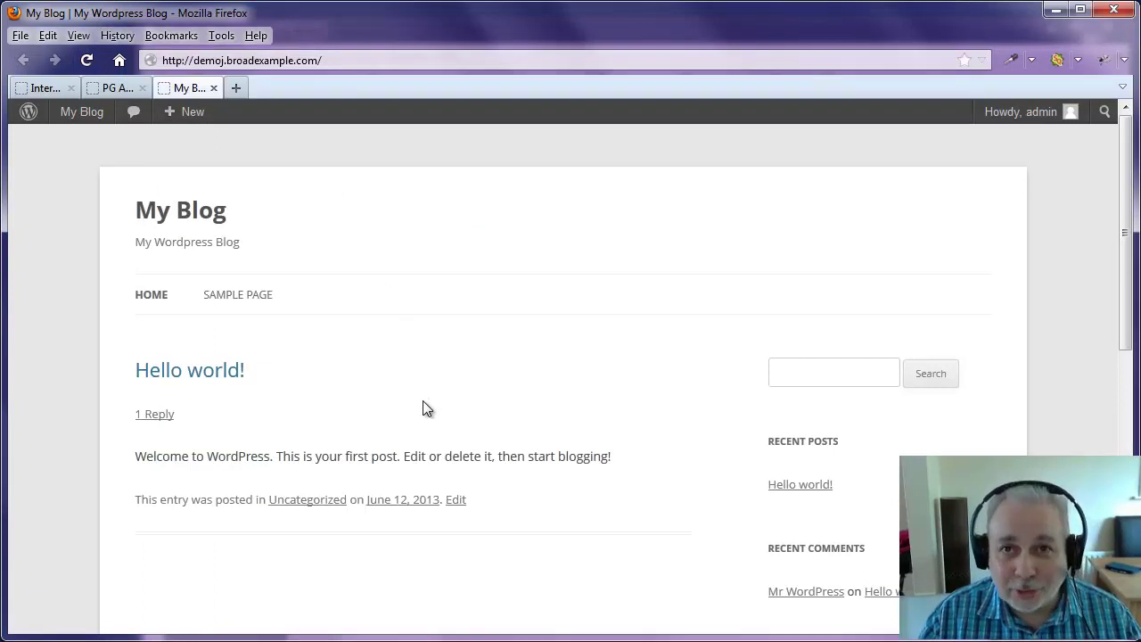
left_click_drag(158, 461, 338, 463)
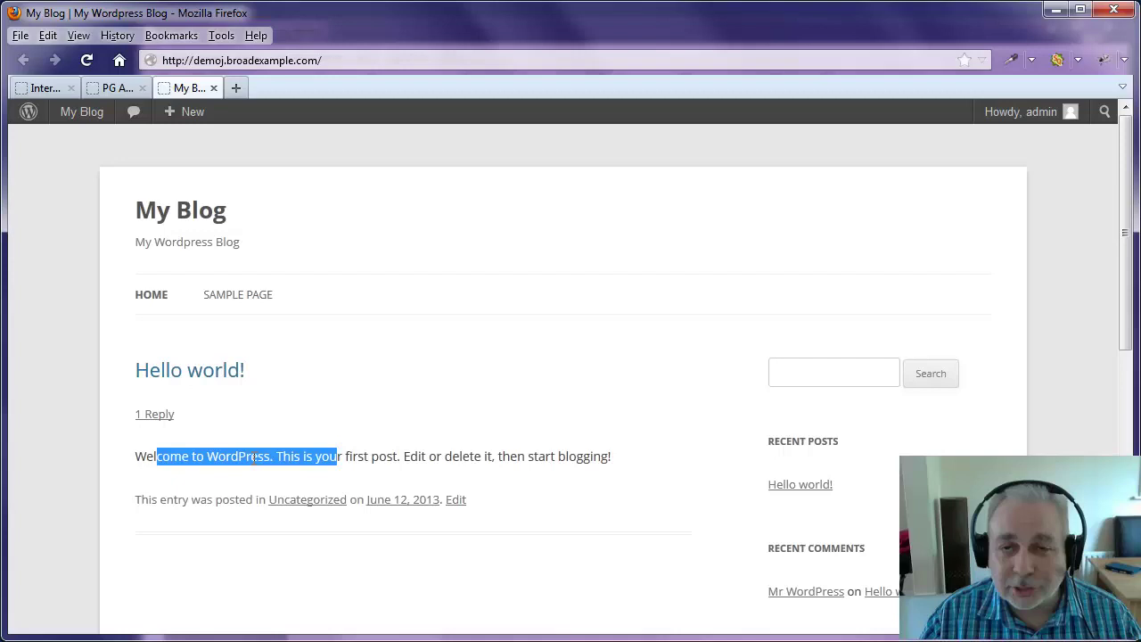
left_click(317, 417)
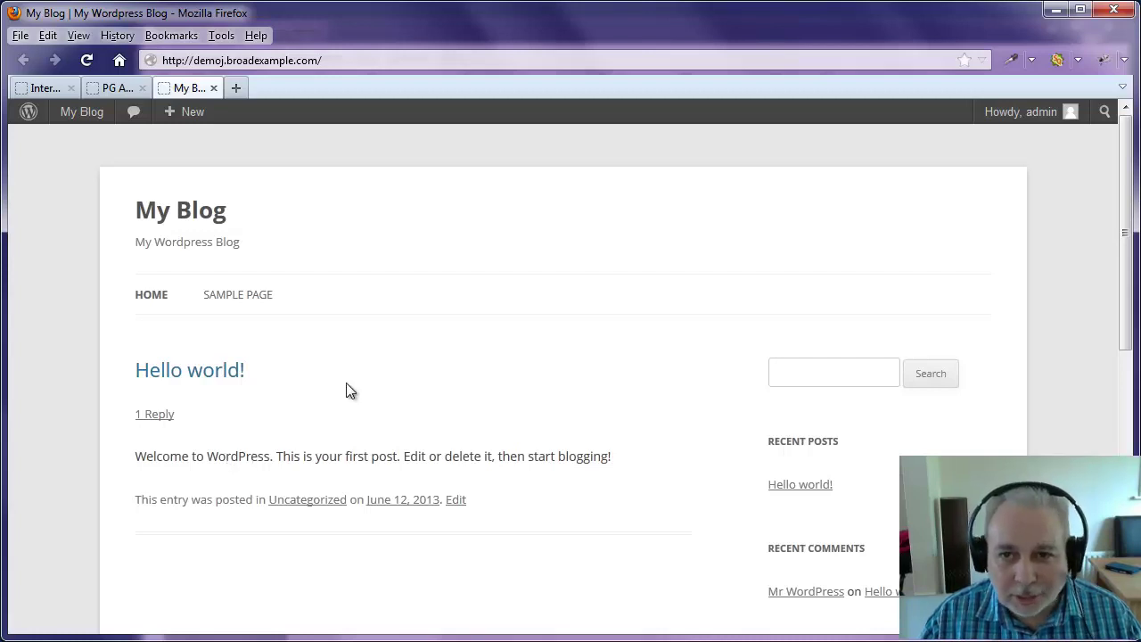
left_click(326, 60)
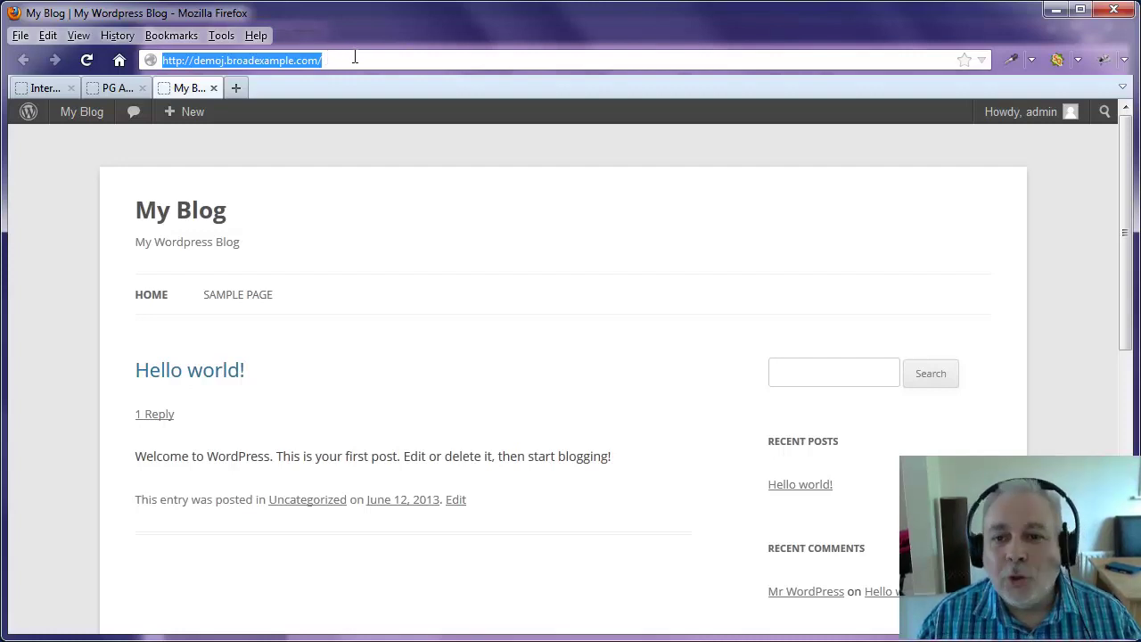
left_click(317, 419)
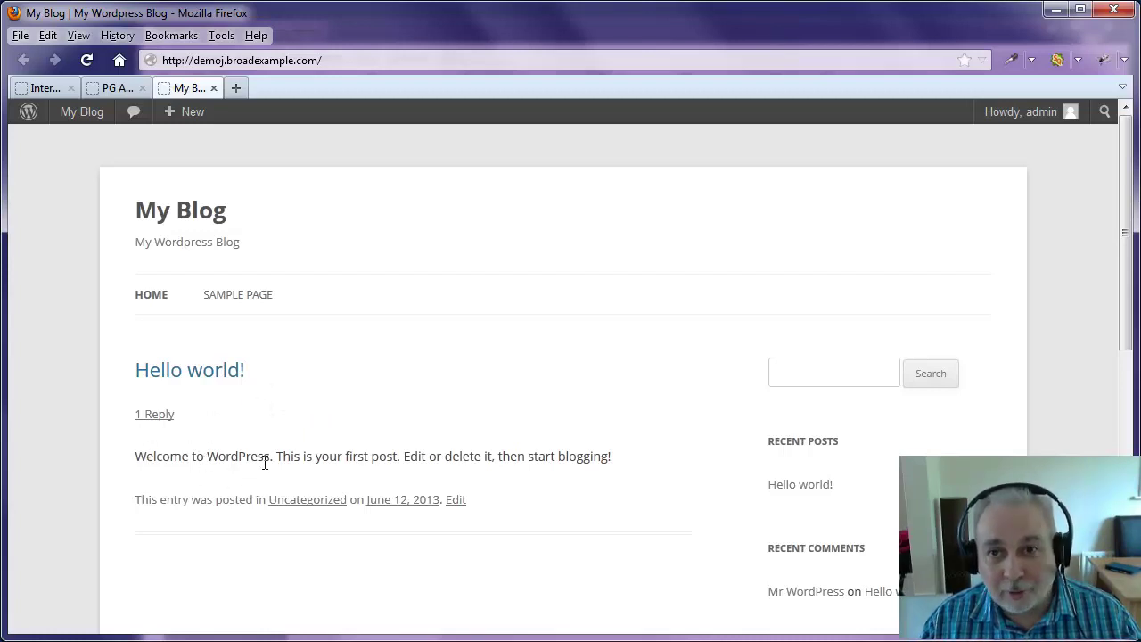
Select the opening words of the Hello world! post, glancing at the TextPad draft in between.
left_click_drag(195, 460, 372, 460)
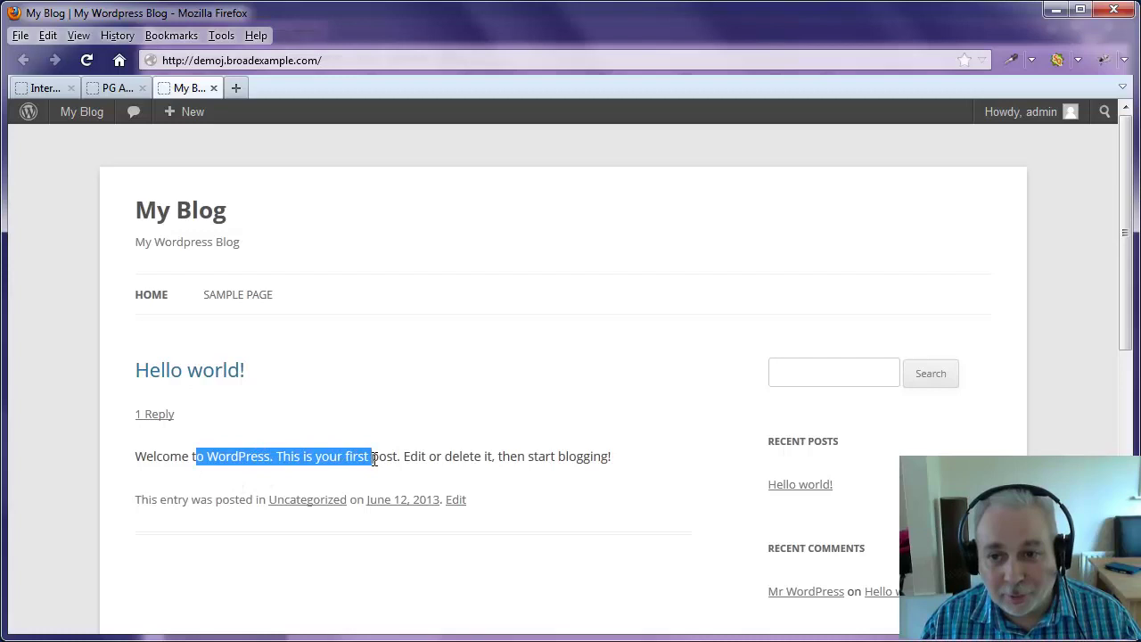
left_click(540, 421)
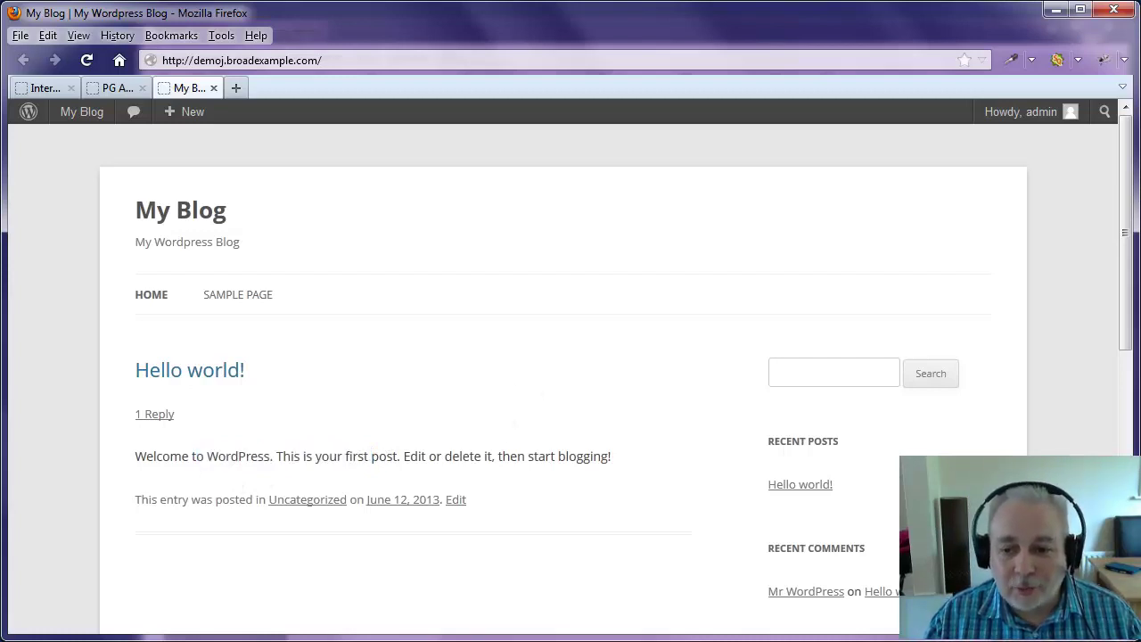
key("alt+Tab")
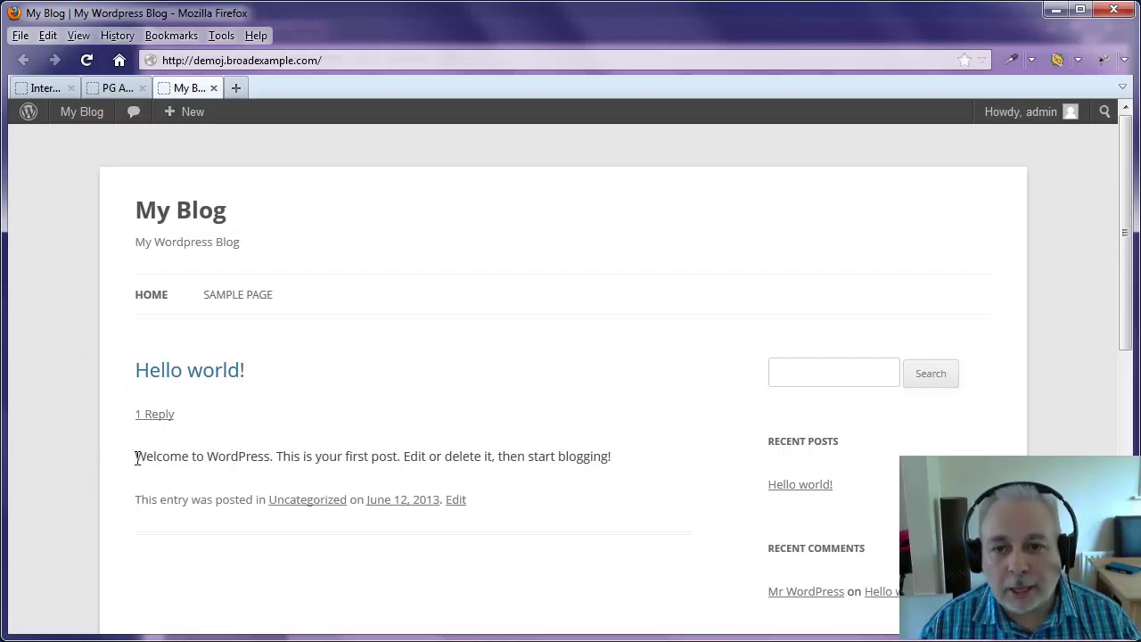
left_click_drag(136, 458, 482, 458)
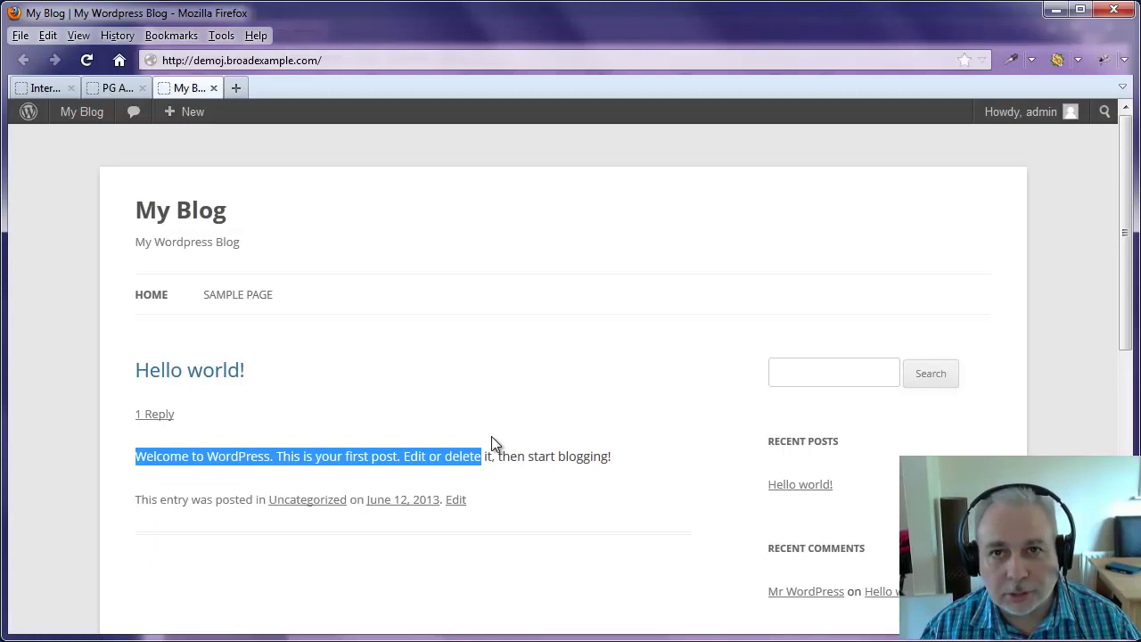
left_click(456, 417)
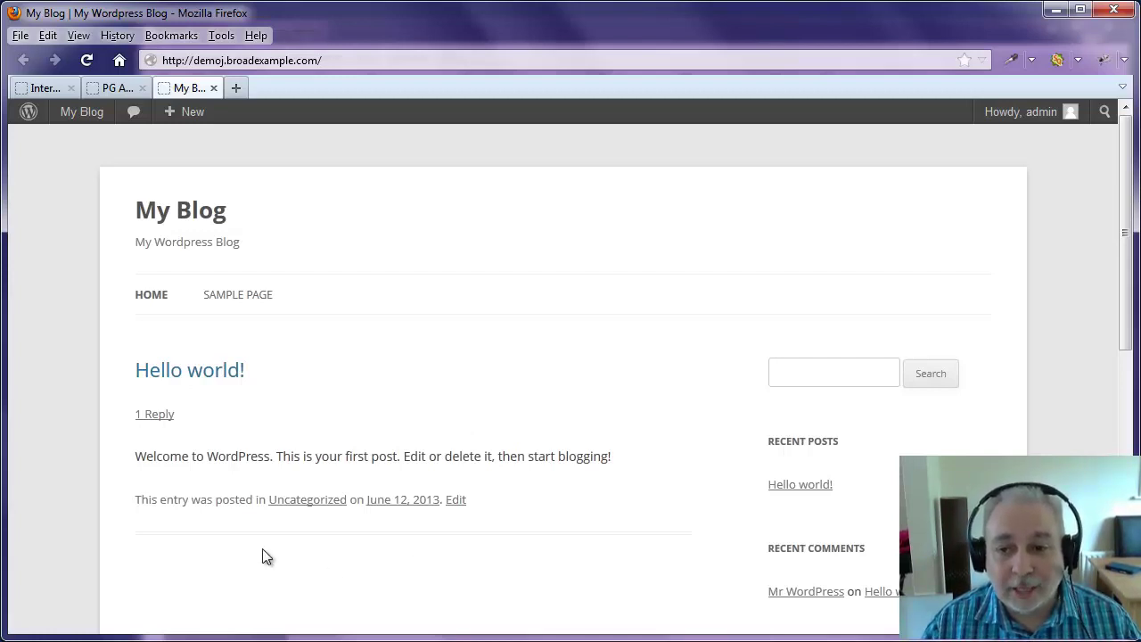
left_click_drag(154, 456, 399, 460)
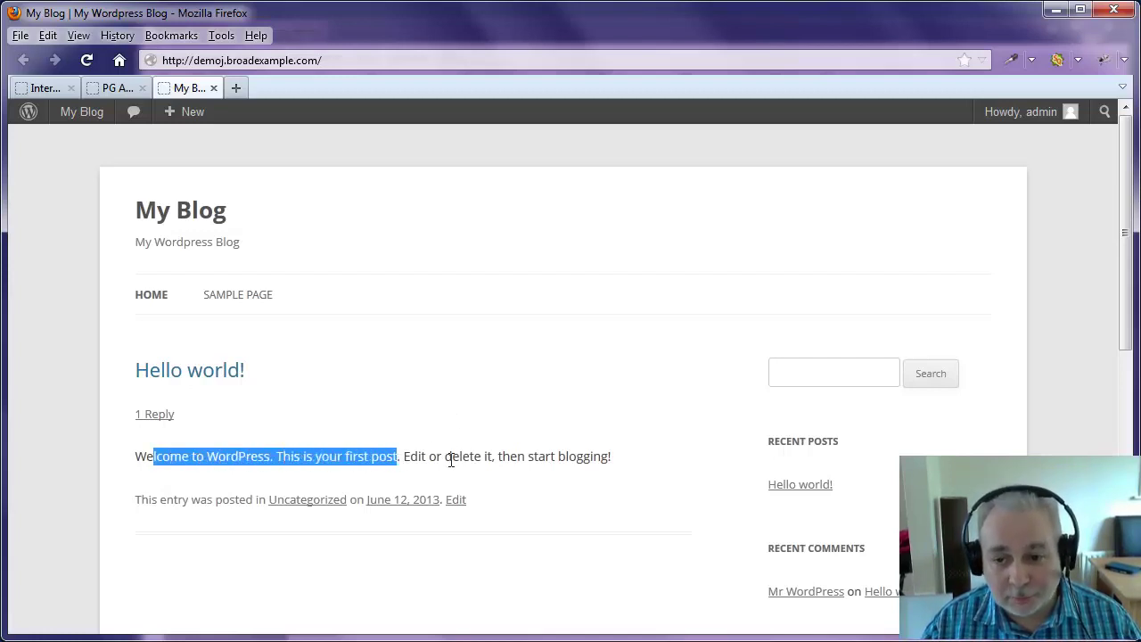
key("alt+Tab")
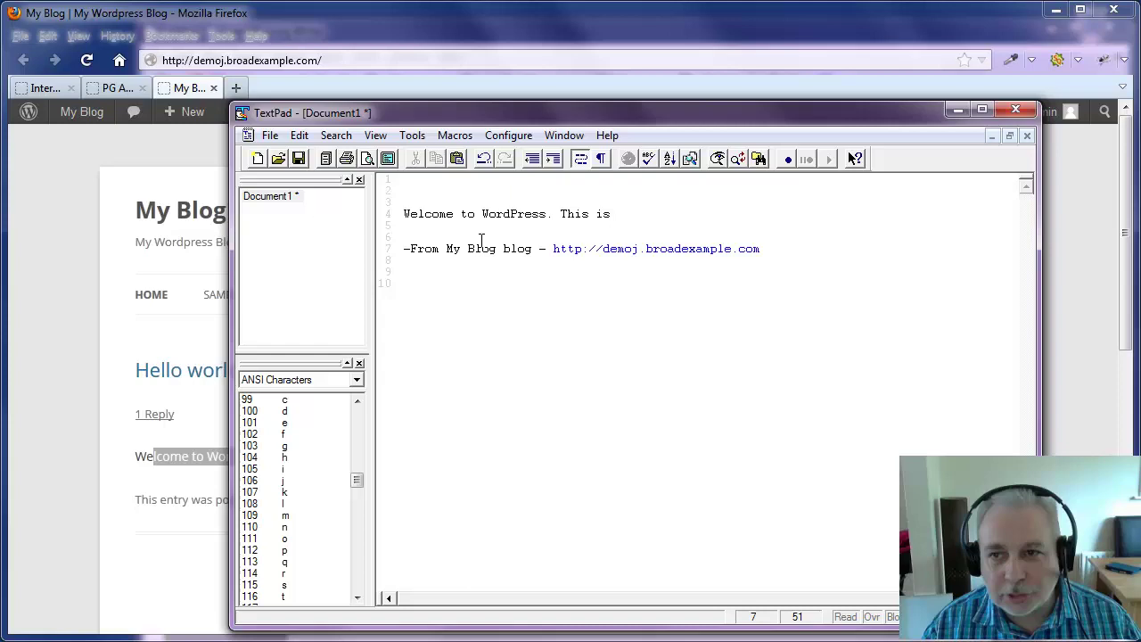
left_click_drag(422, 258, 364, 257)
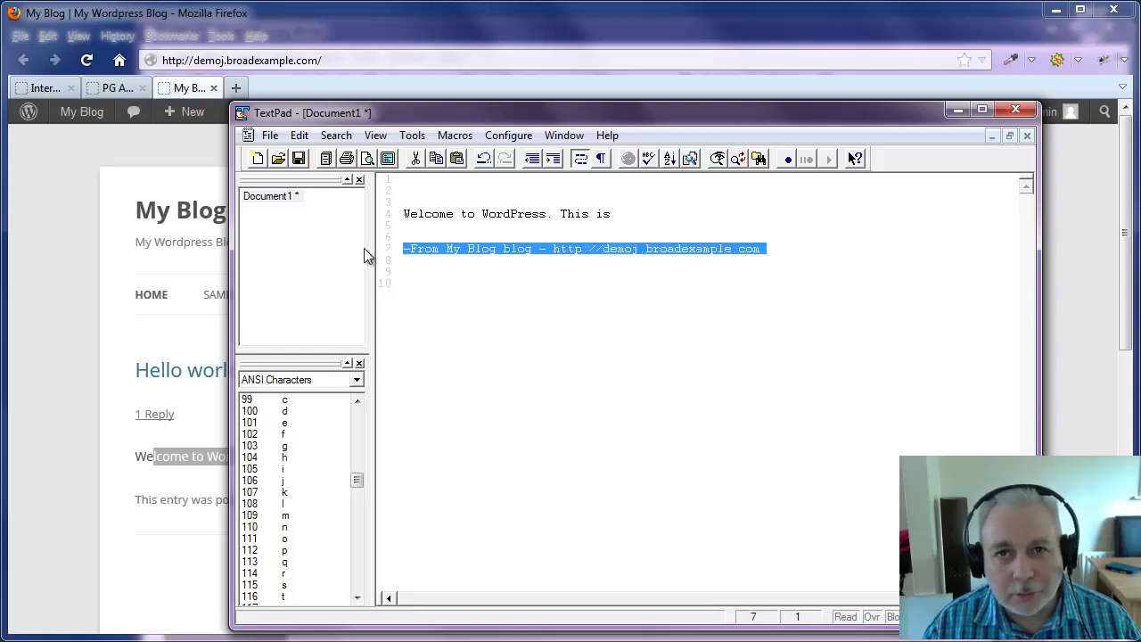
left_click(454, 305)
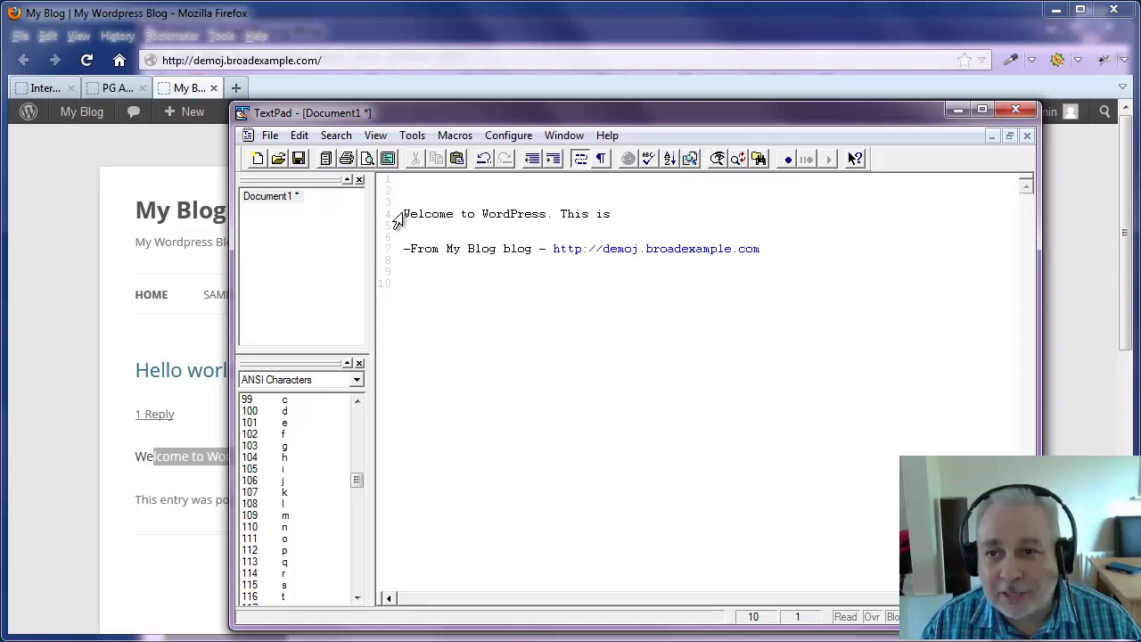
left_click_drag(401, 216, 614, 289)
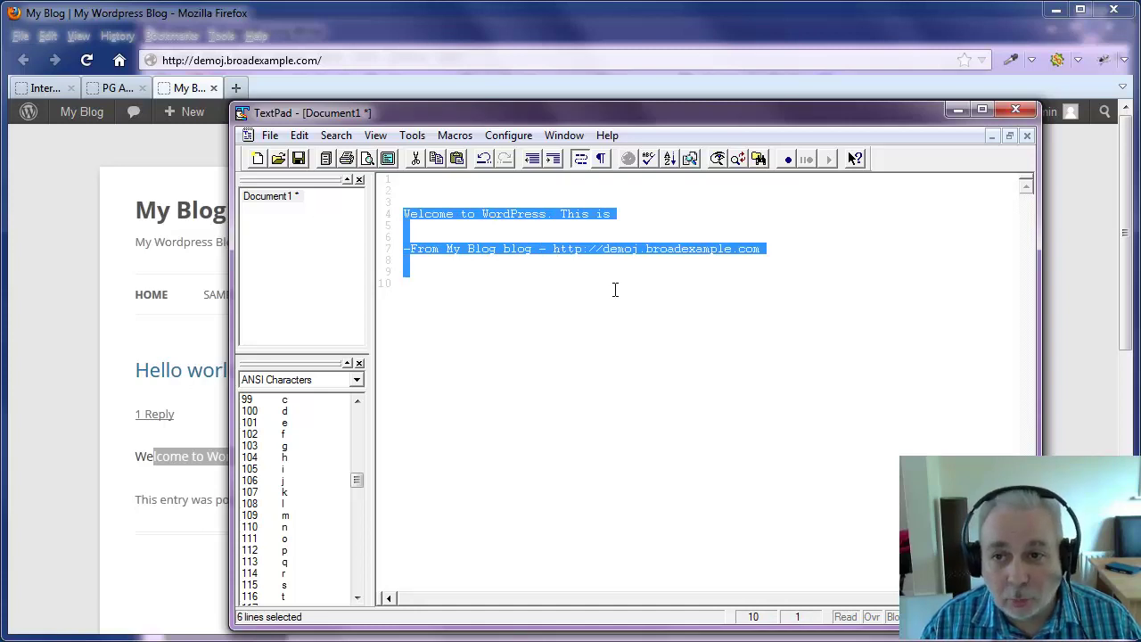
left_click(614, 289)
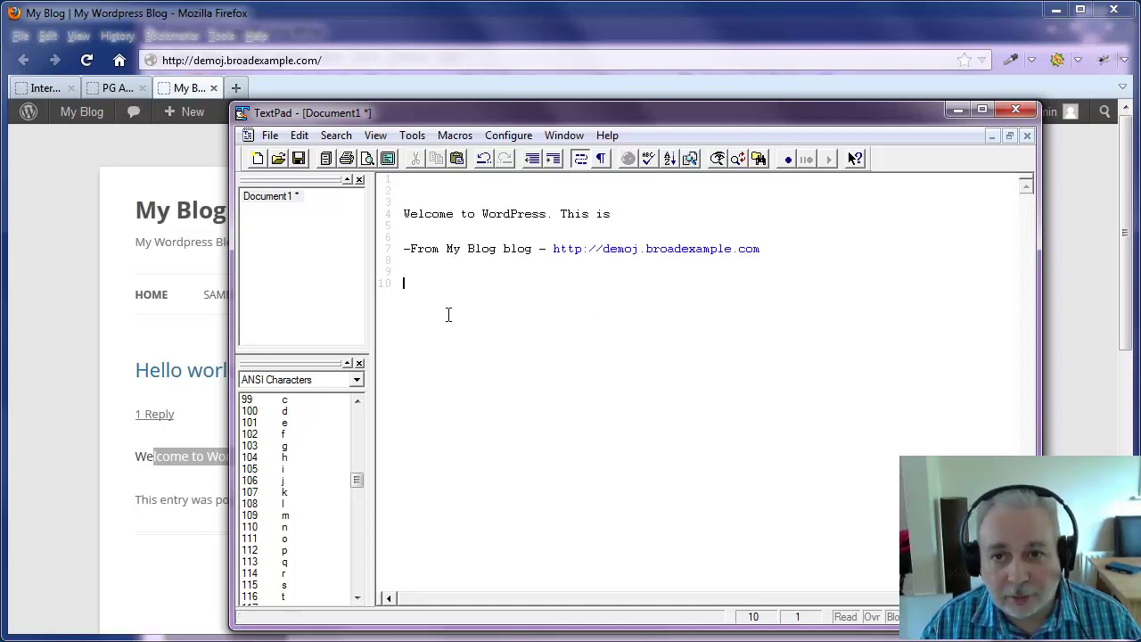
Copy the Internet Business Blog paragraph starting 'The first shot' and paste it into TextPad.
left_click(79, 472)
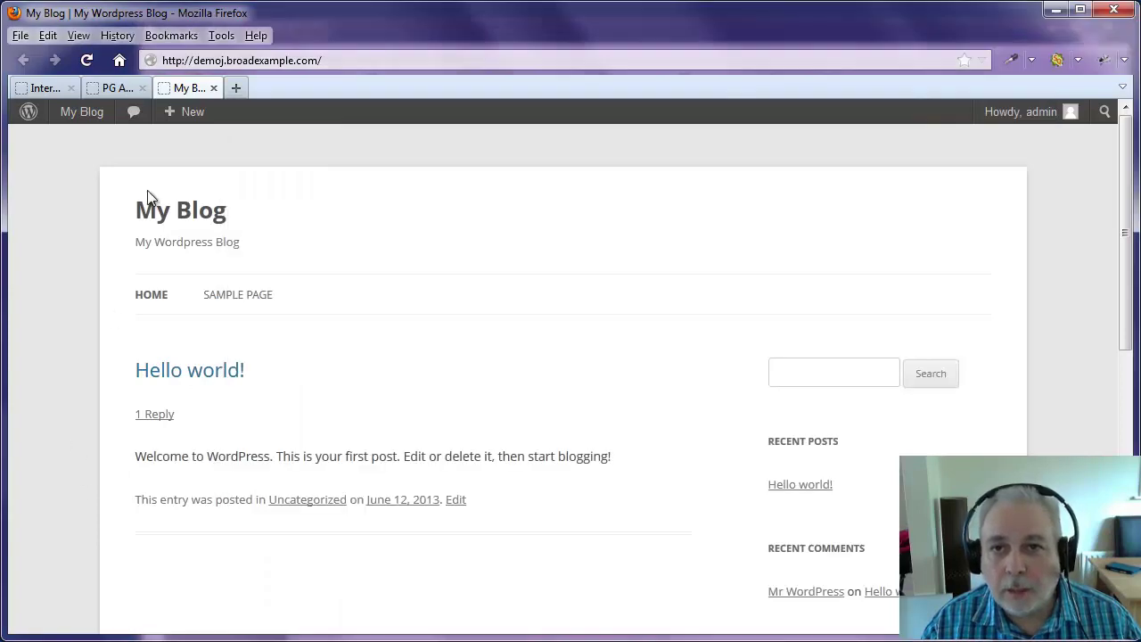
left_click(36, 89)
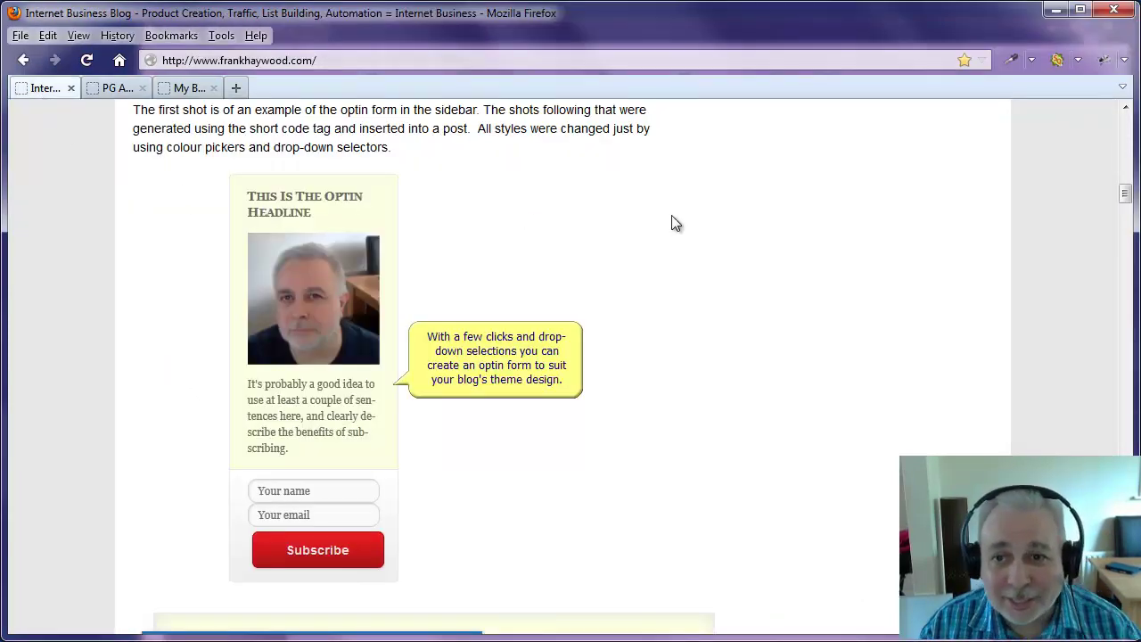
scroll(667, 294, "up", 5)
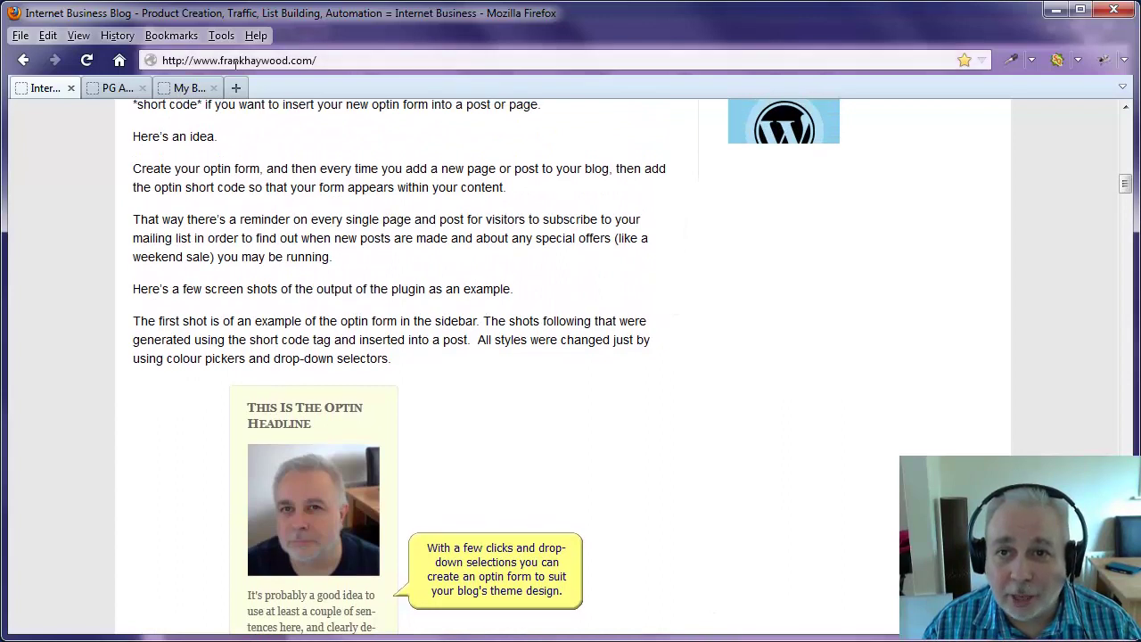
scroll(497, 288, "down", 2)
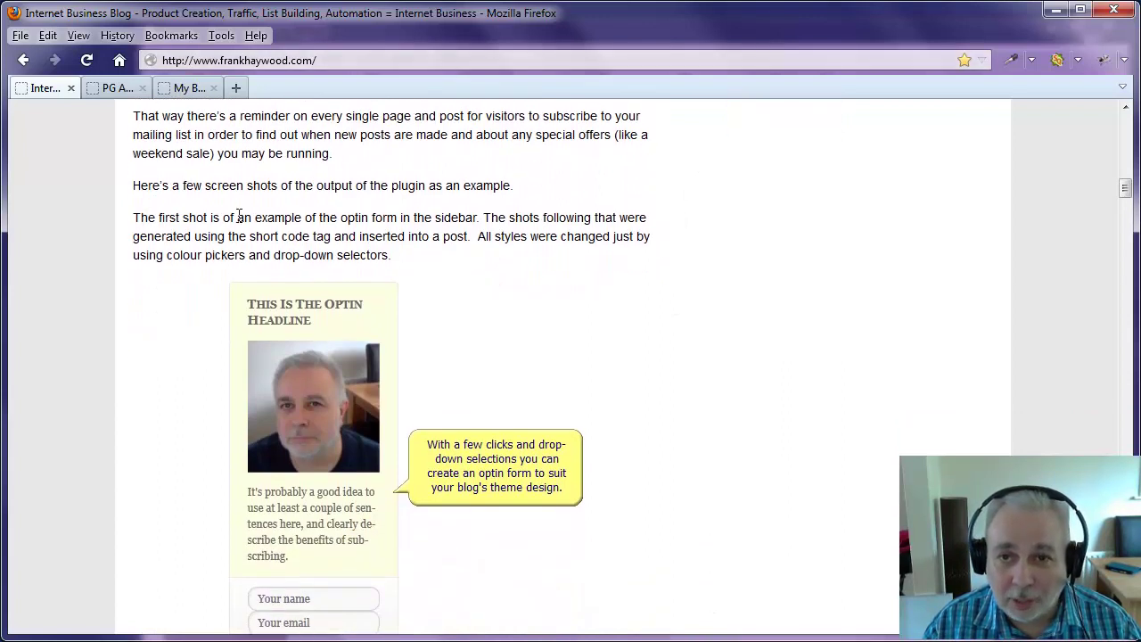
left_click_drag(133, 217, 407, 237)
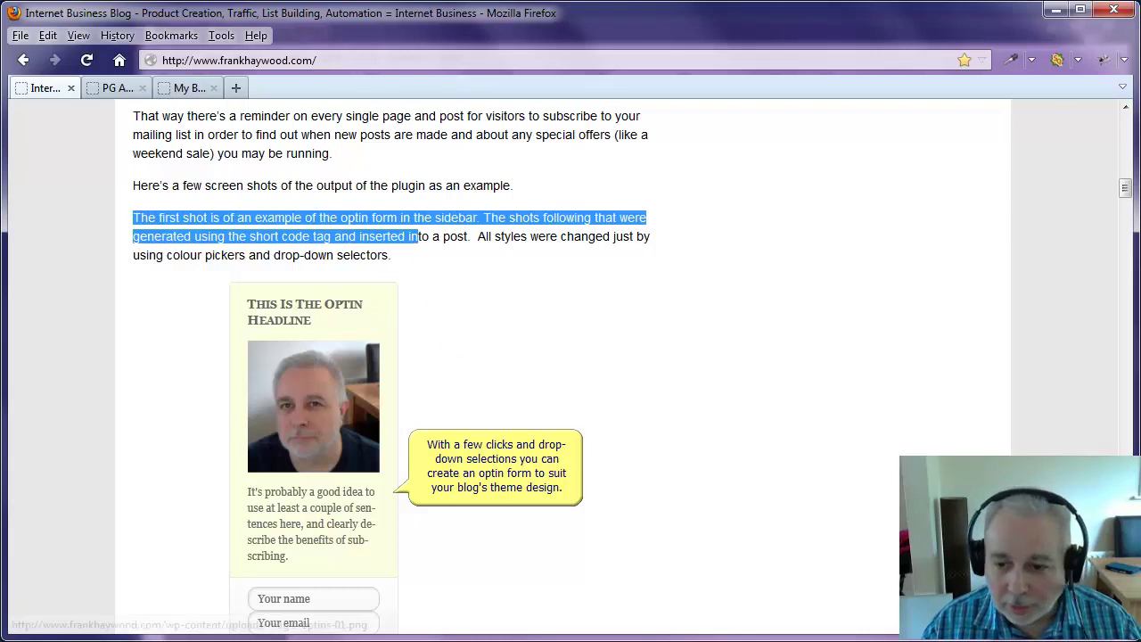
key("alt+Tab")
type("The first shot is of an example of the optin form in the sidebar. The shots following that were generated using the short code tag and inserted in   -From Frank Haywood blog - http://www.frankhaywood.com")
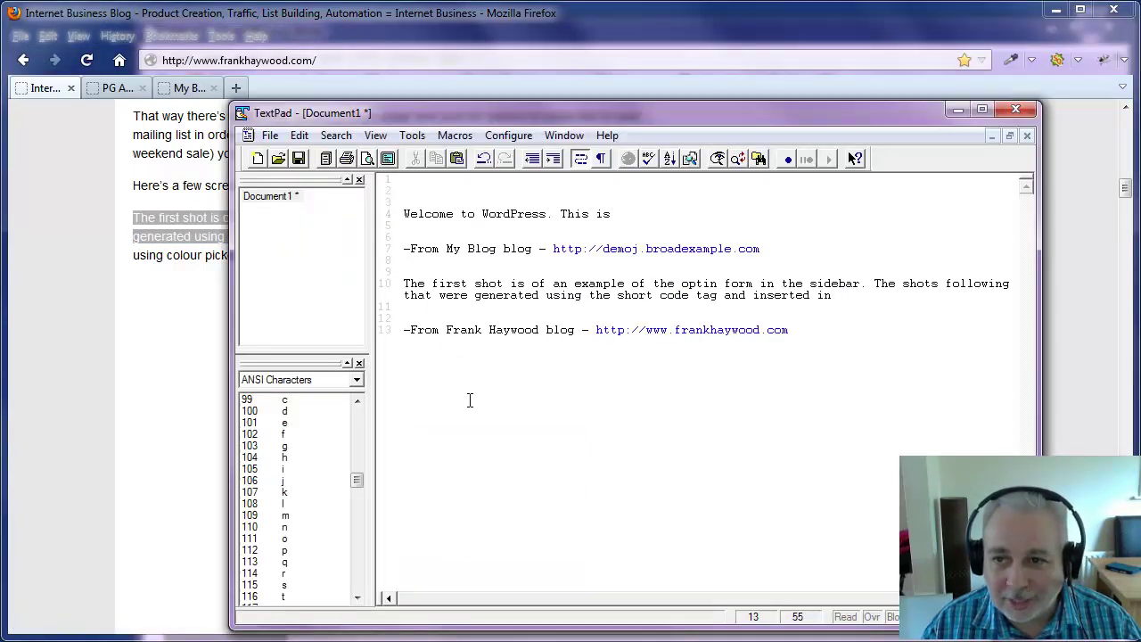
Copy the optin form screenshot image from the frankhaywood.com post.
left_click(71, 399)
scroll(725, 331, "down", 2)
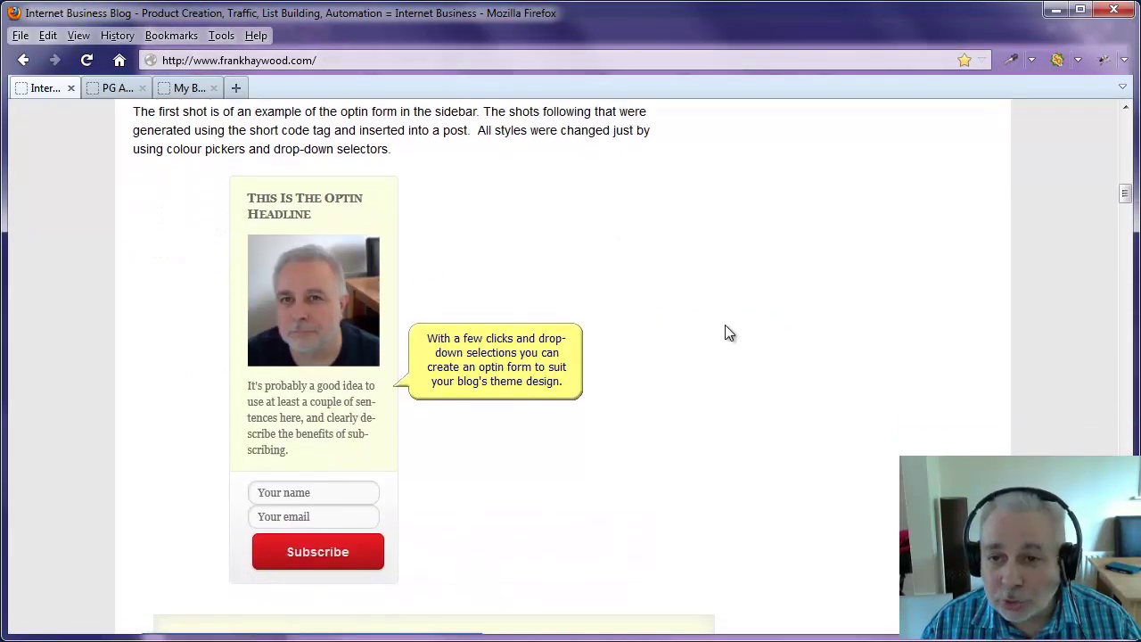
left_click_drag(192, 337, 453, 390)
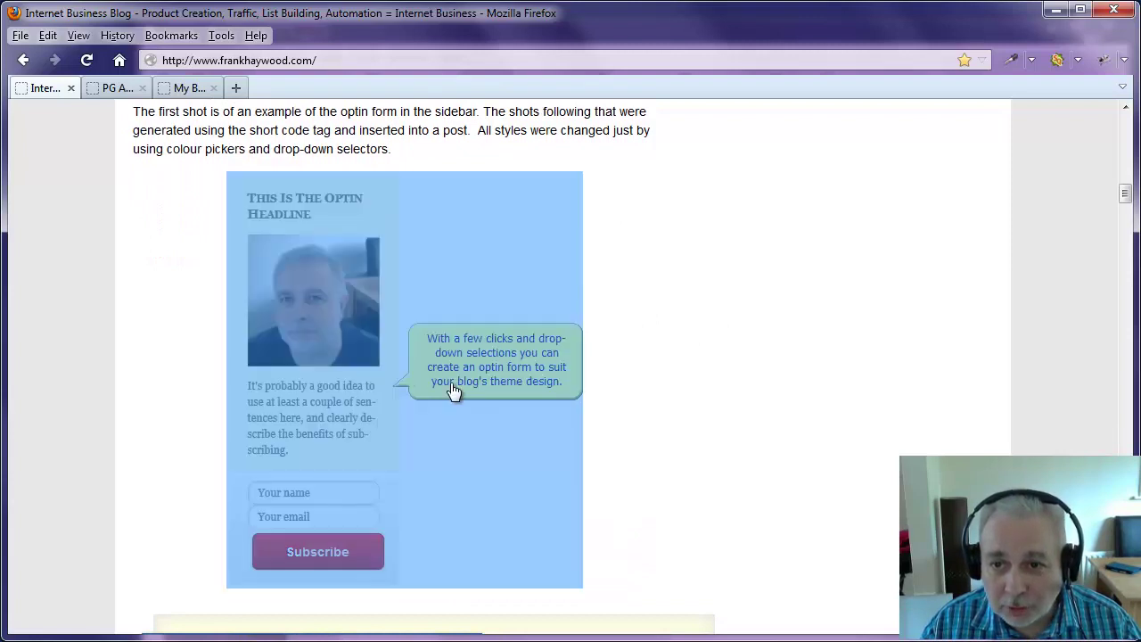
right_click(364, 322)
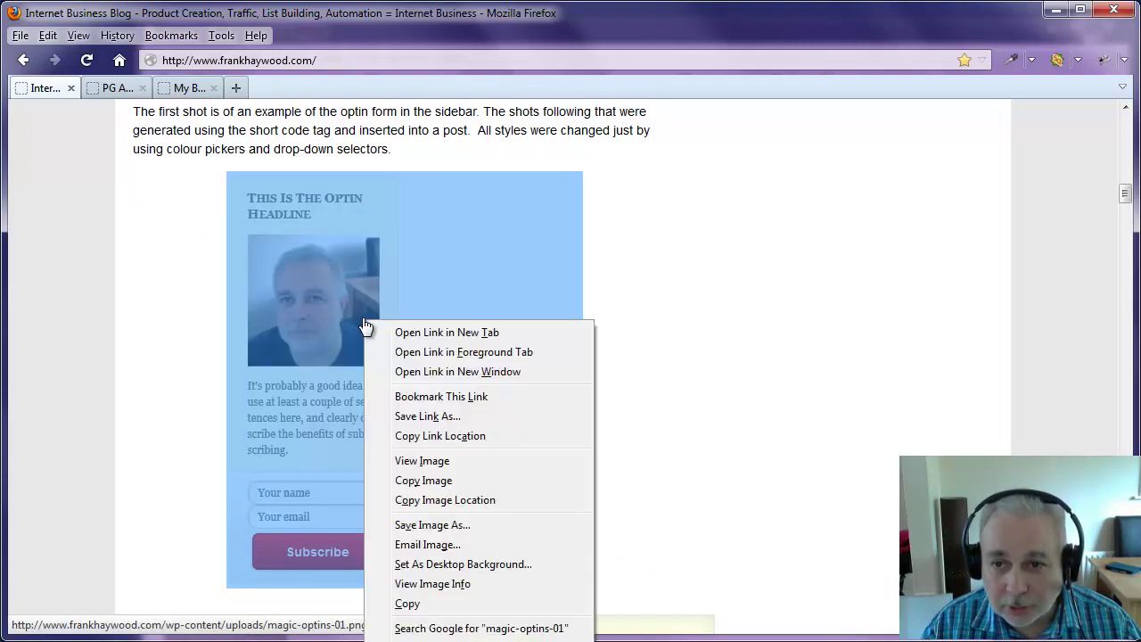
left_click(402, 604)
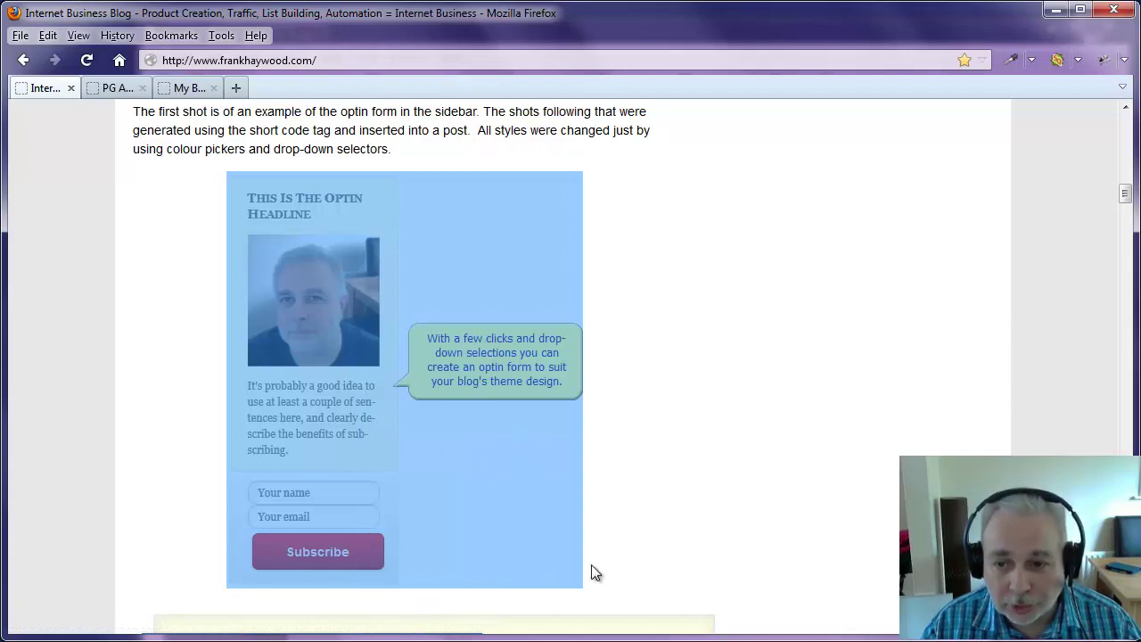
Paste the optin image into Writer, check its Frank Haywood attribution line, and add blank lines below.
key("alt+Tab")
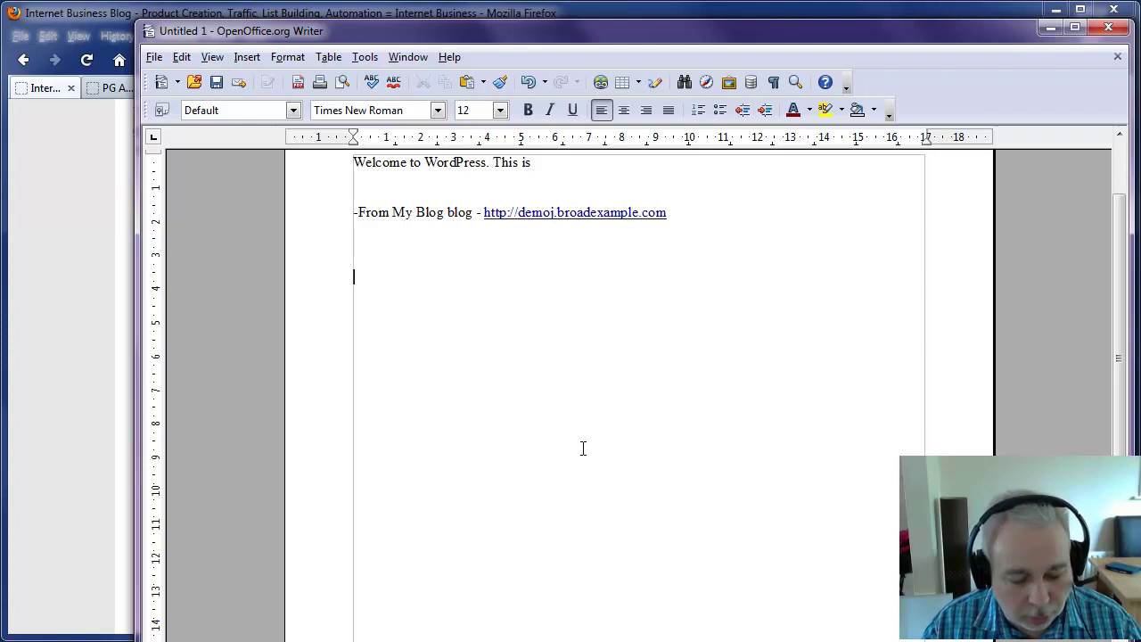
key("ctrl+v")
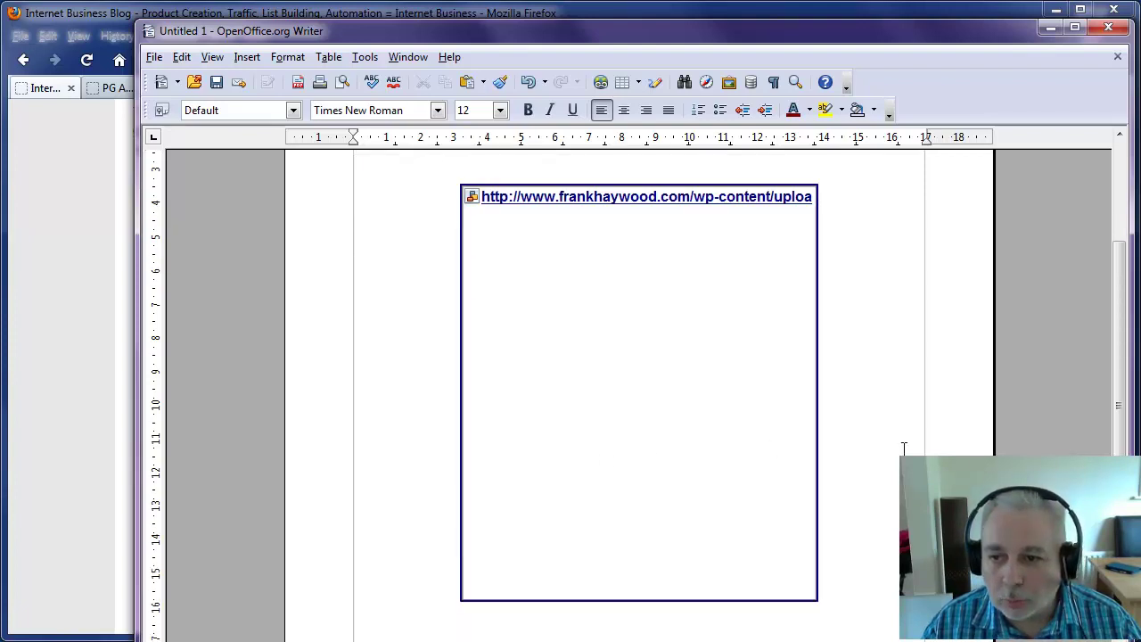
scroll(792, 390, "up", 2)
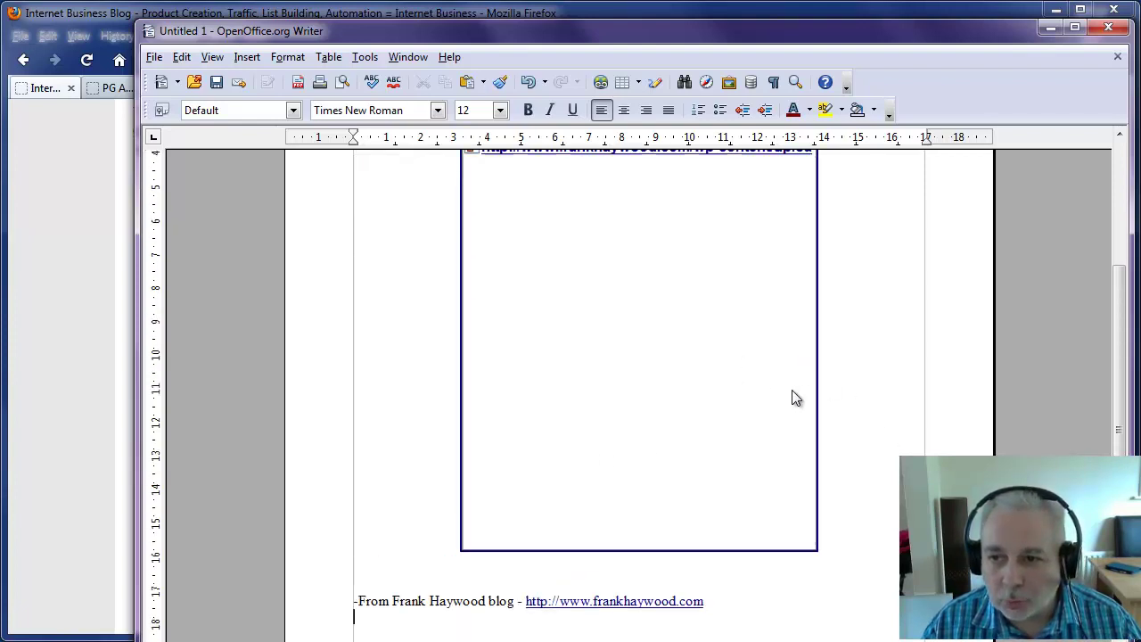
scroll(848, 410, "down", 2)
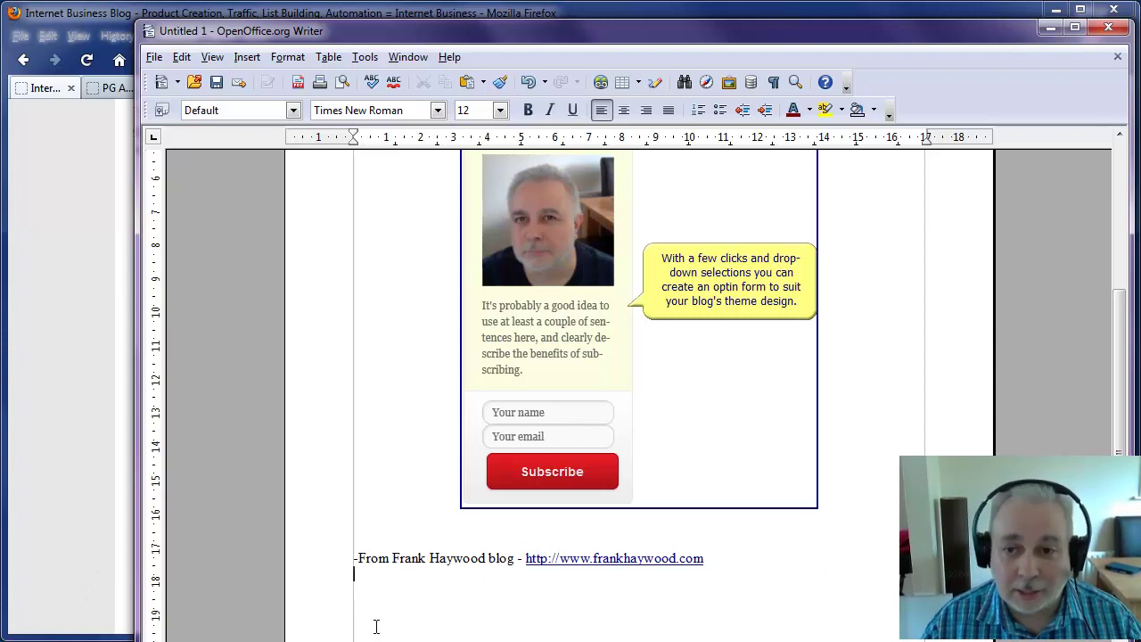
left_click_drag(352, 573, 349, 553)
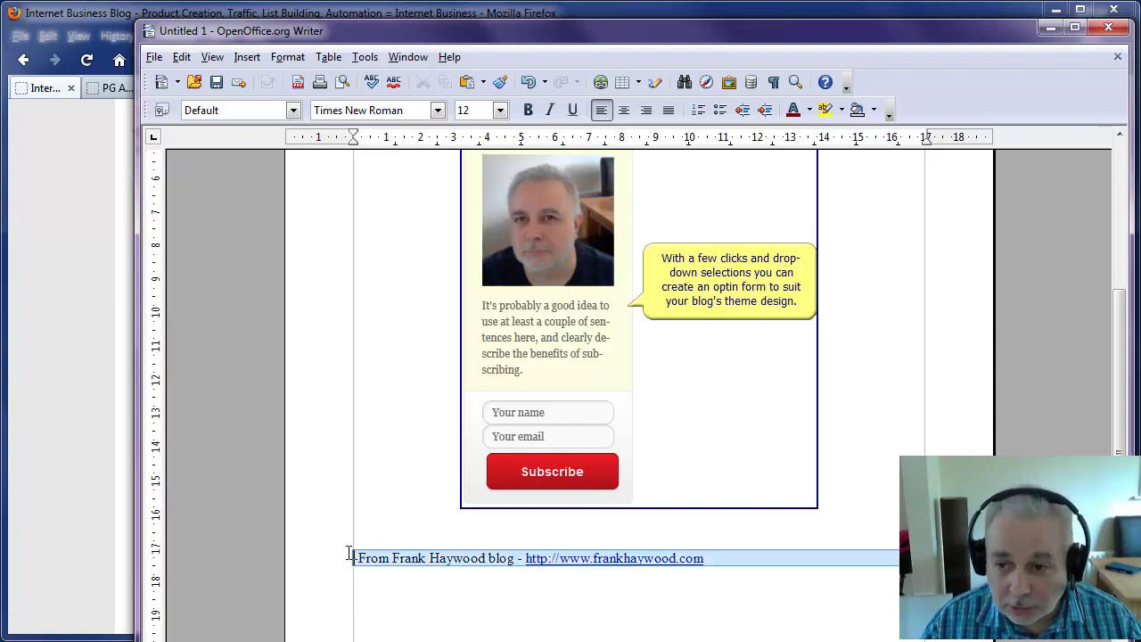
left_click(369, 591)
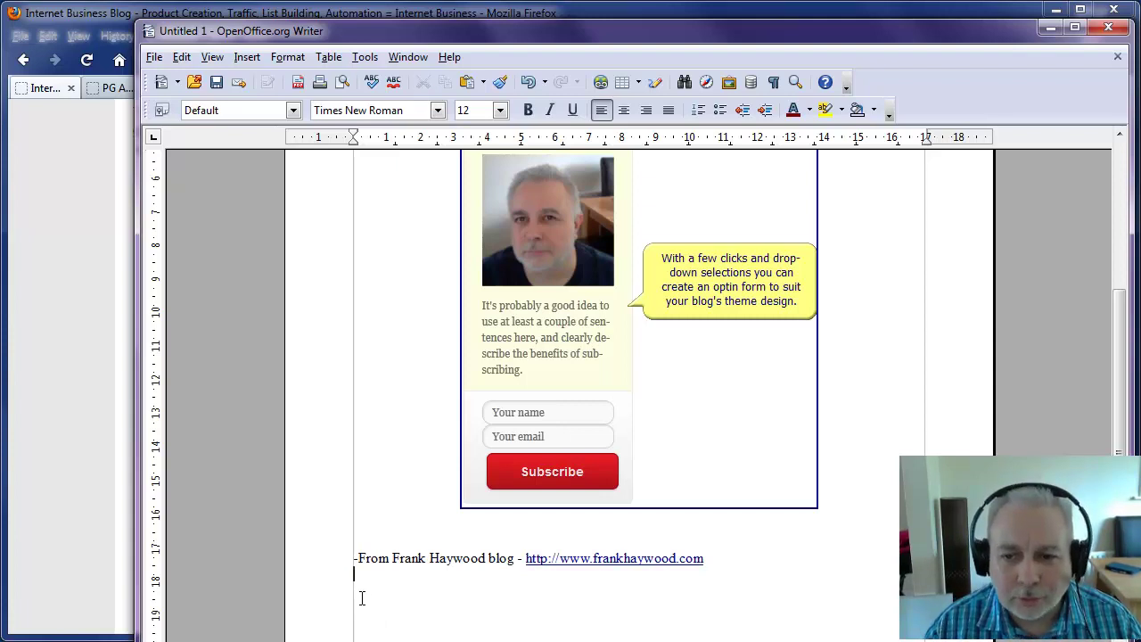
key("Return")
key("Return")
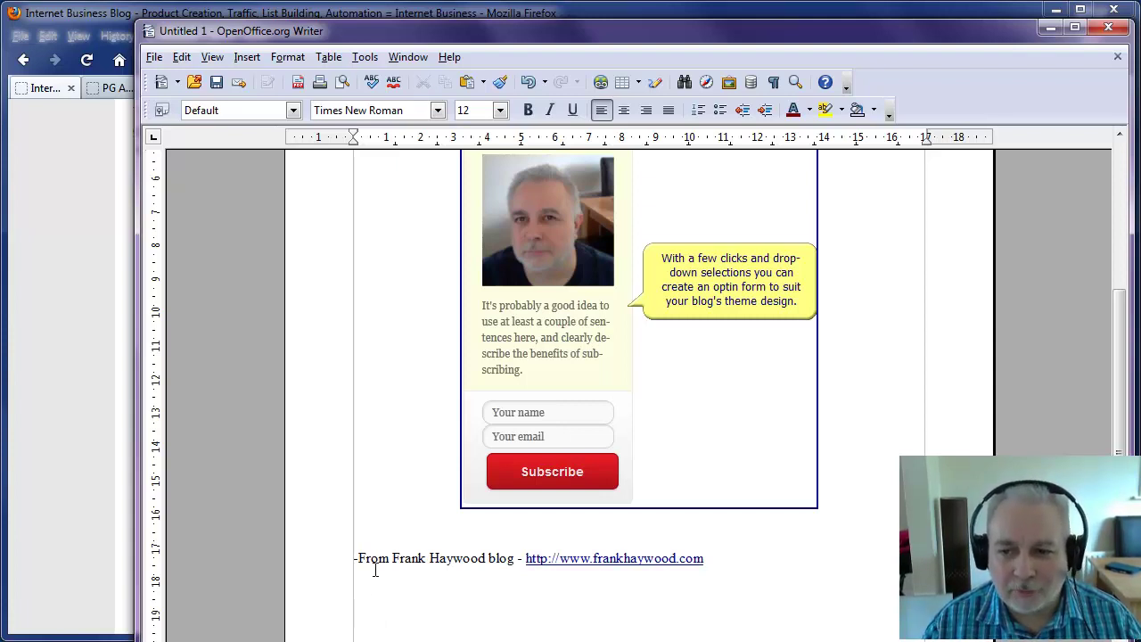
Open the Sample Page in the WordPress page editor from the Pages list.
left_click(49, 571)
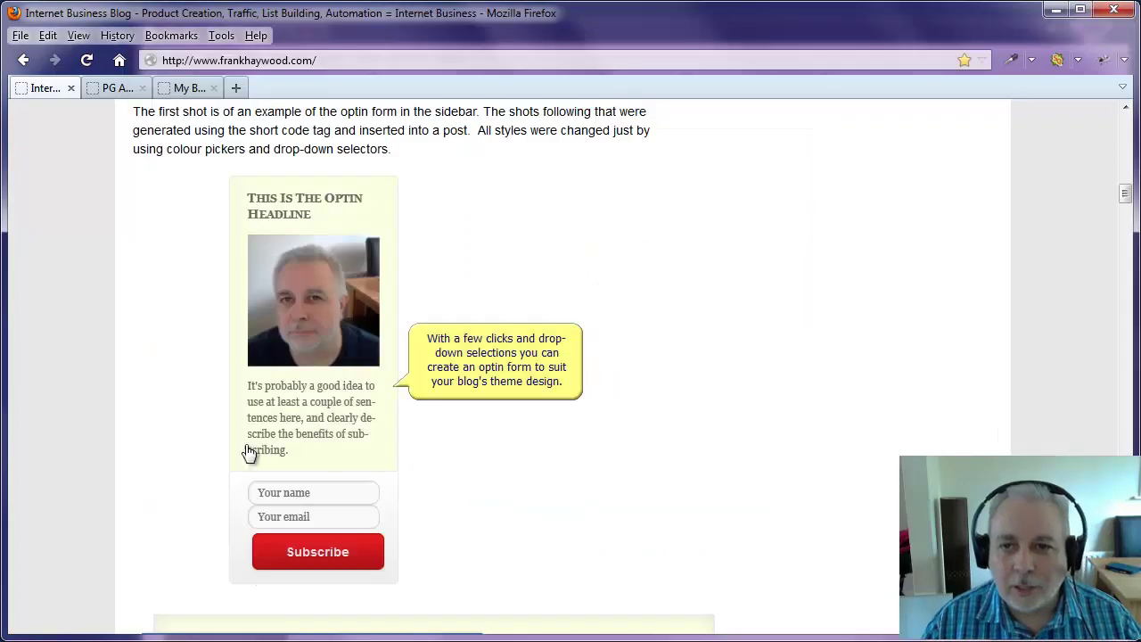
left_click(100, 87)
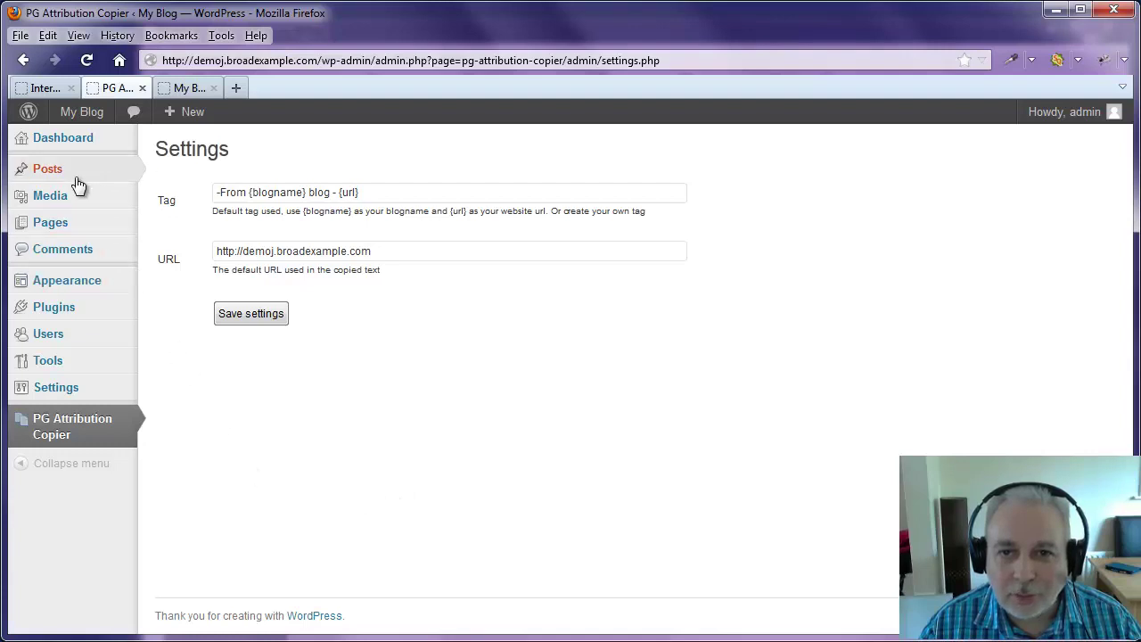
mouse_move(77, 226)
left_click(183, 223)
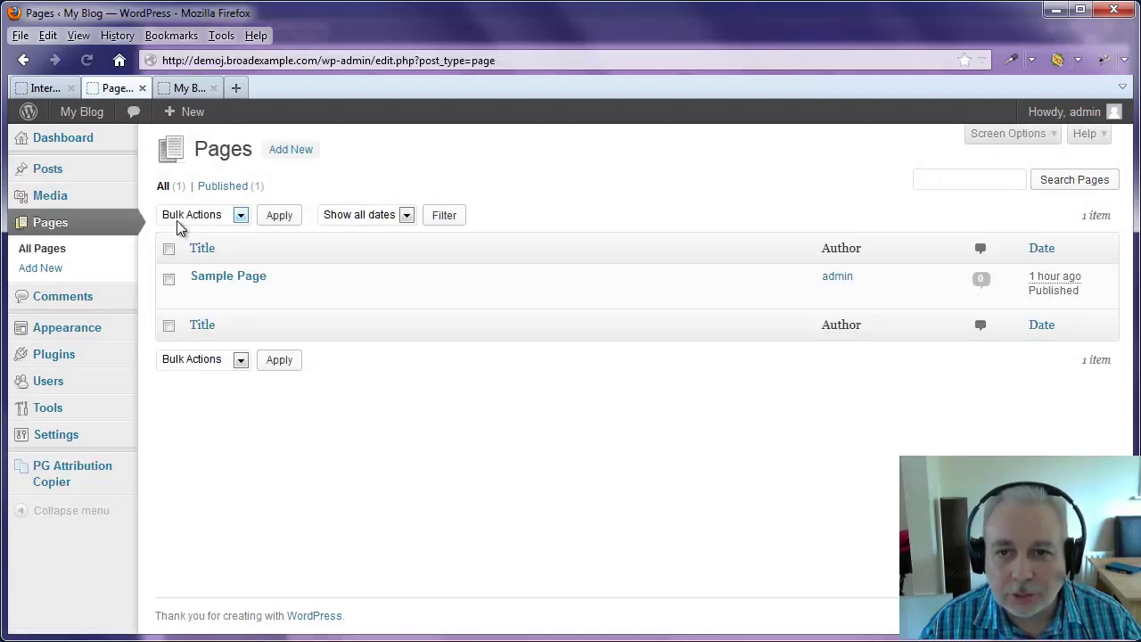
mouse_move(226, 287)
left_click(198, 298)
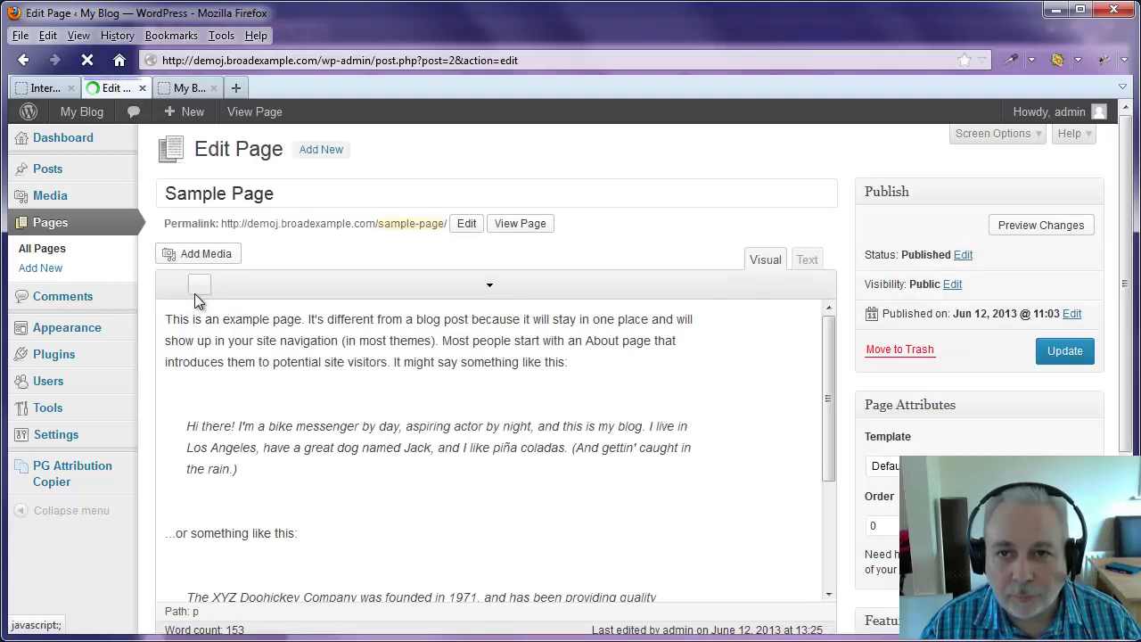
Set the page's PG Attribution Copier tag to -From {blogname} - {url}.
scroll(210, 481, "down", 3)
scroll(210, 481, "down", 5)
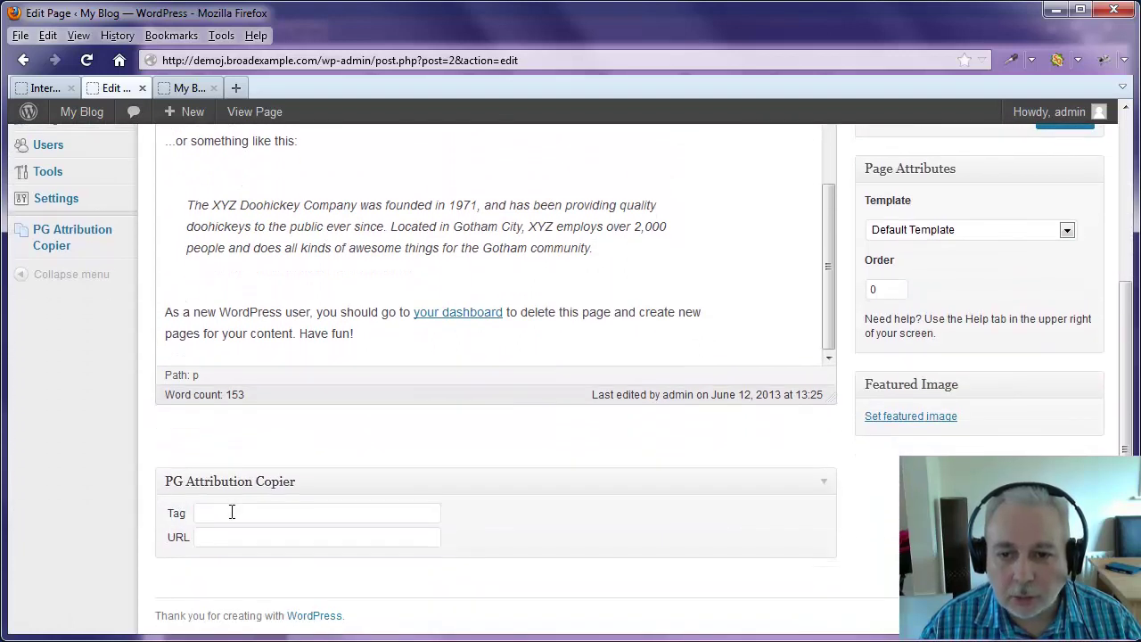
left_click(231, 512)
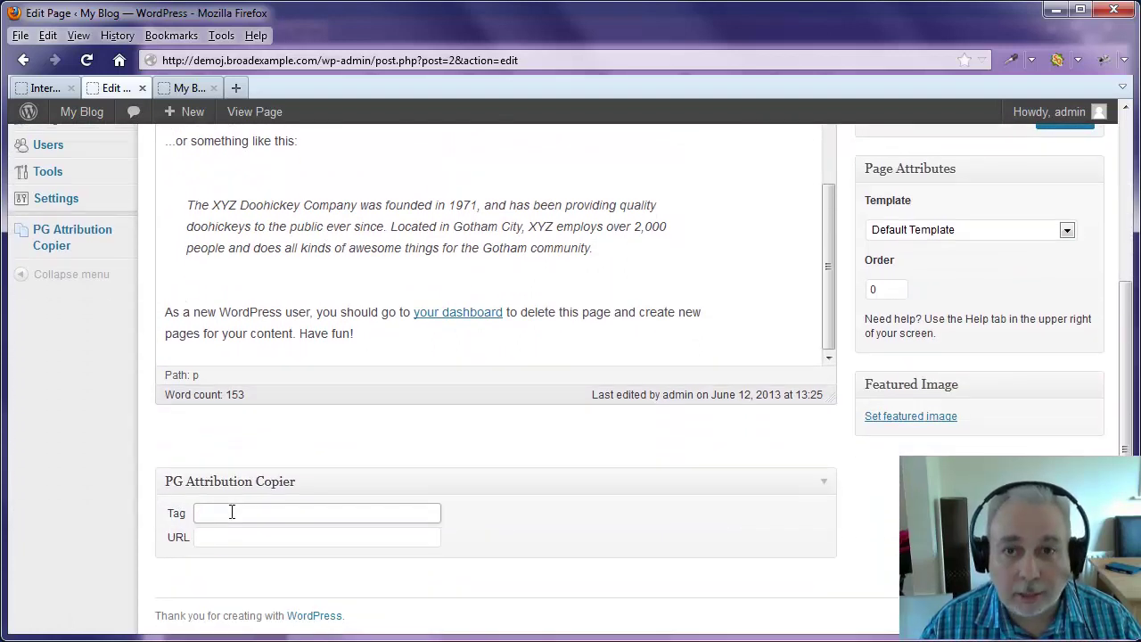
left_click(231, 511)
left_click(231, 533)
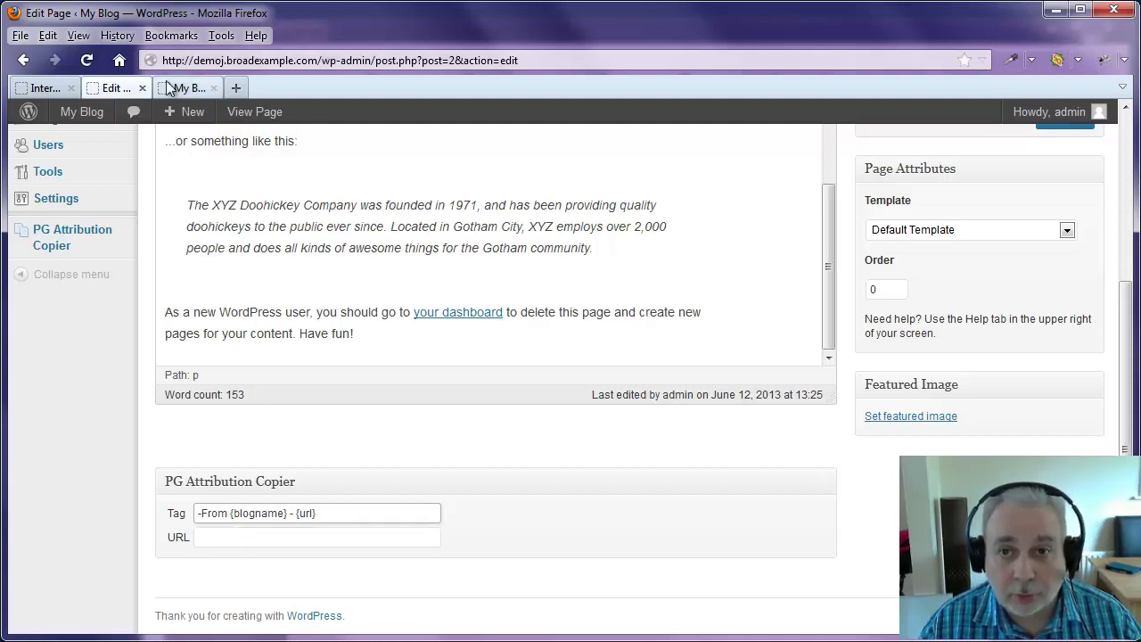
scroll(135, 434, "up", 5)
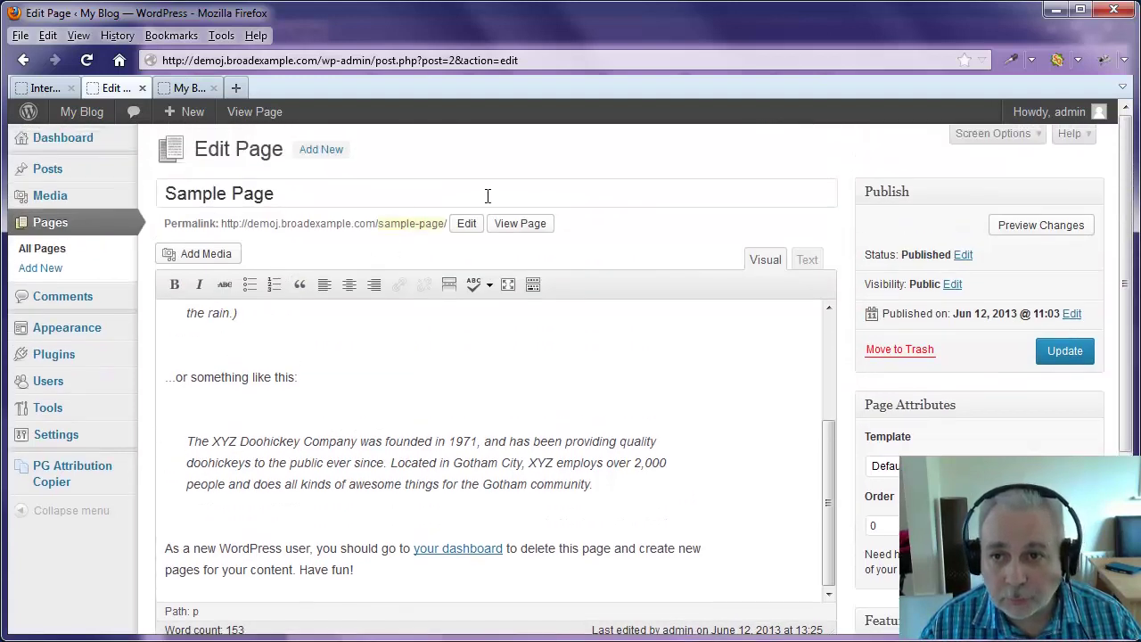
left_click_drag(447, 222, 253, 230)
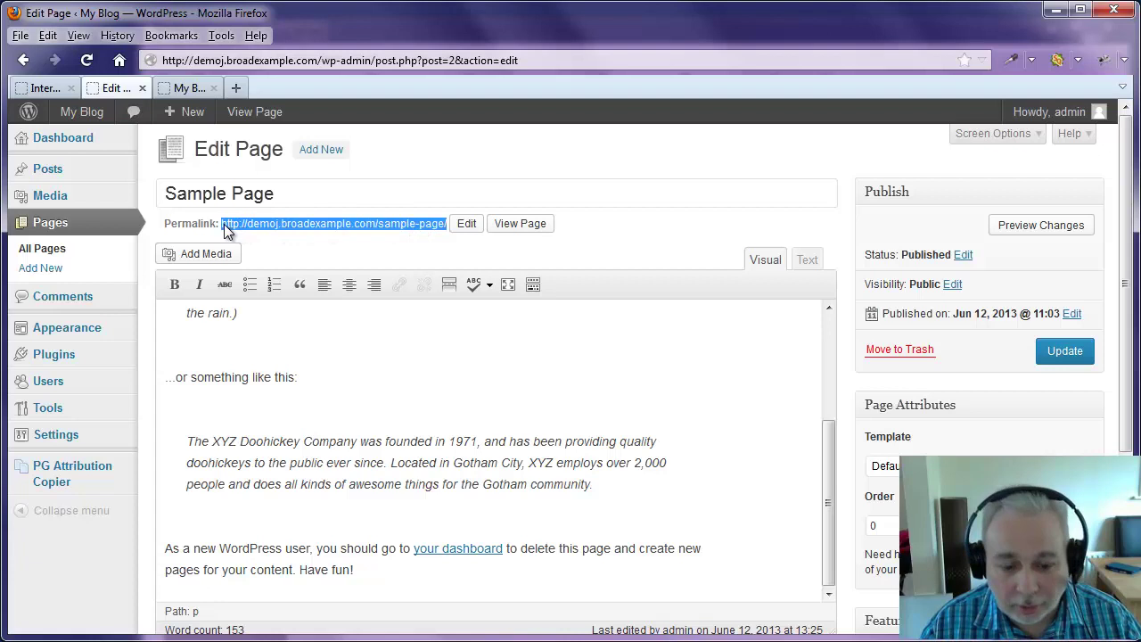
scroll(147, 487, "down", 1)
scroll(147, 488, "down", 4)
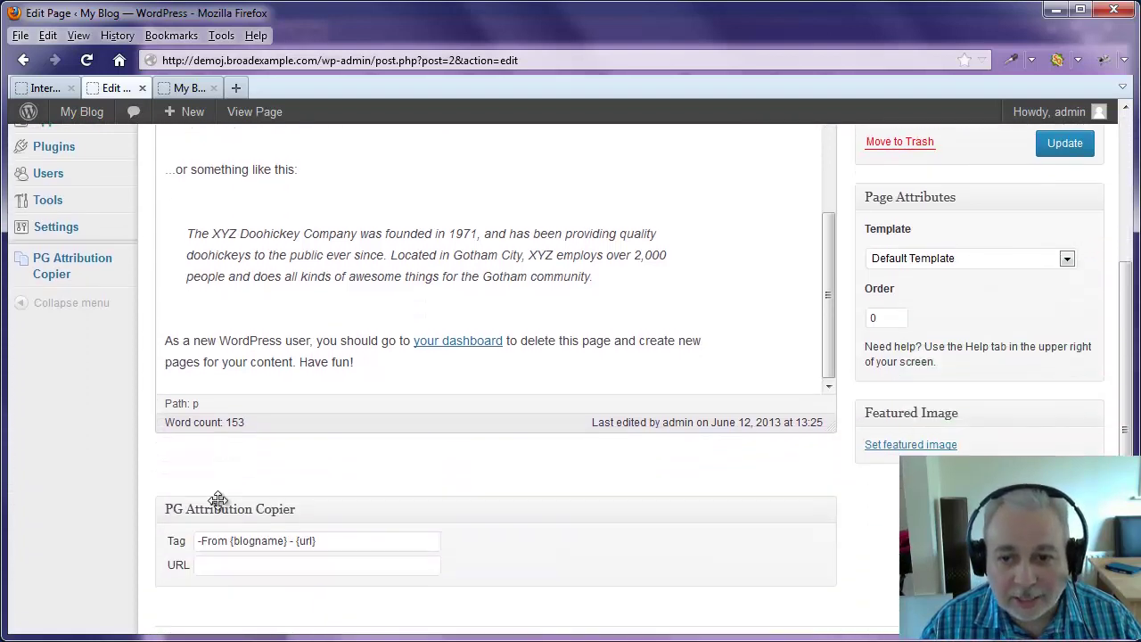
left_click(249, 558)
type("http://demoj.broadexample.com/sample-page/")
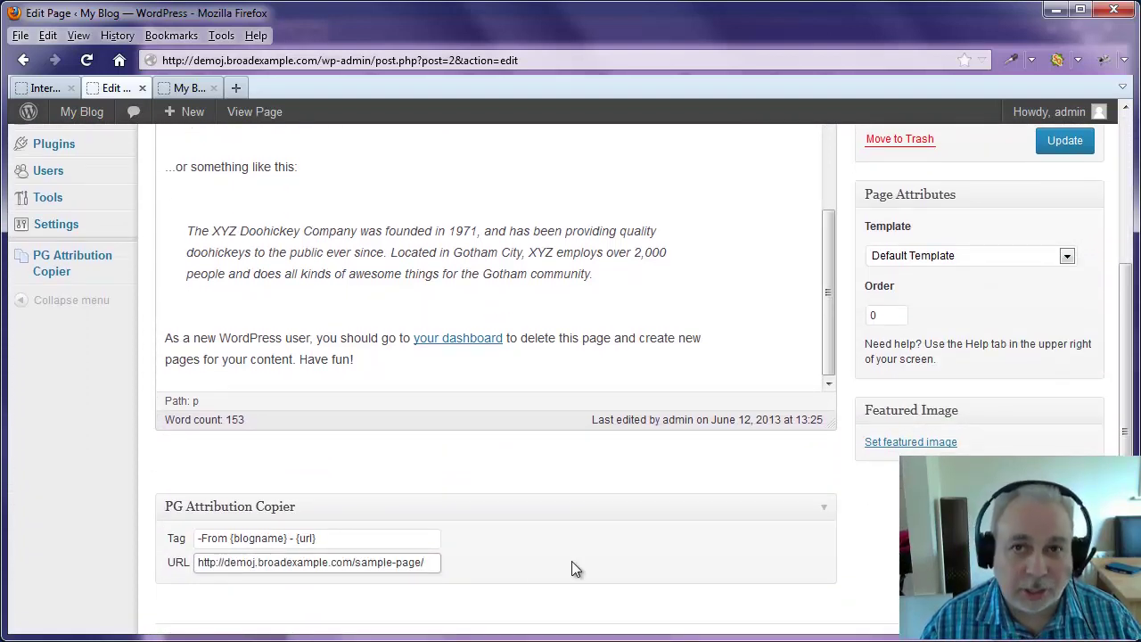
left_click(1052, 142)
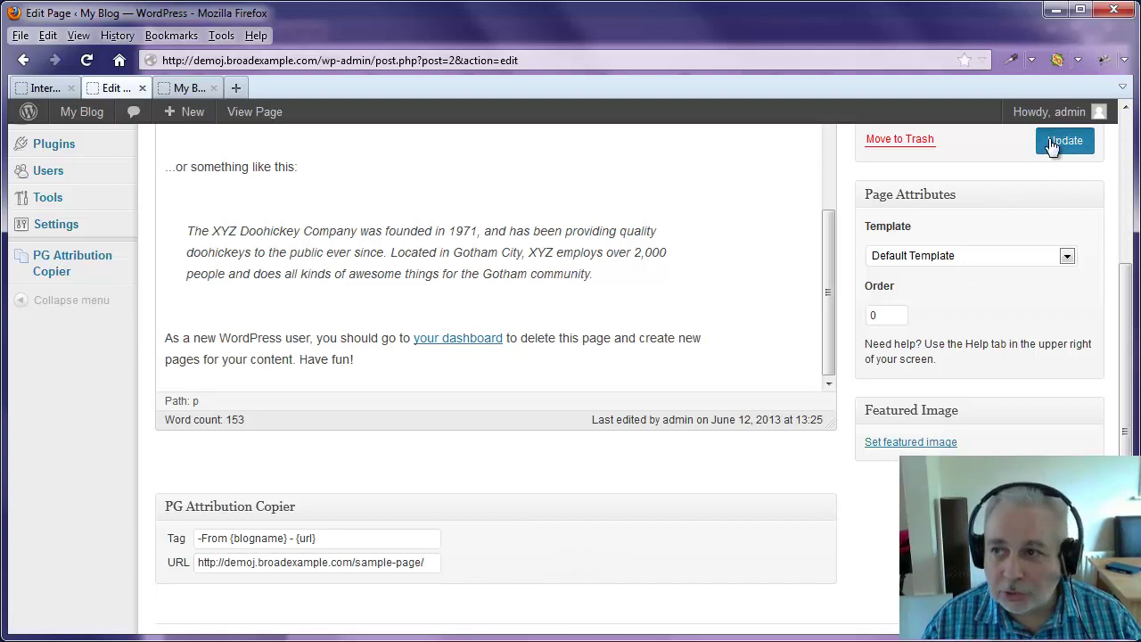
Open the Sample Page in a new tab and select the sentence 'This is an example page'.
left_click(191, 89)
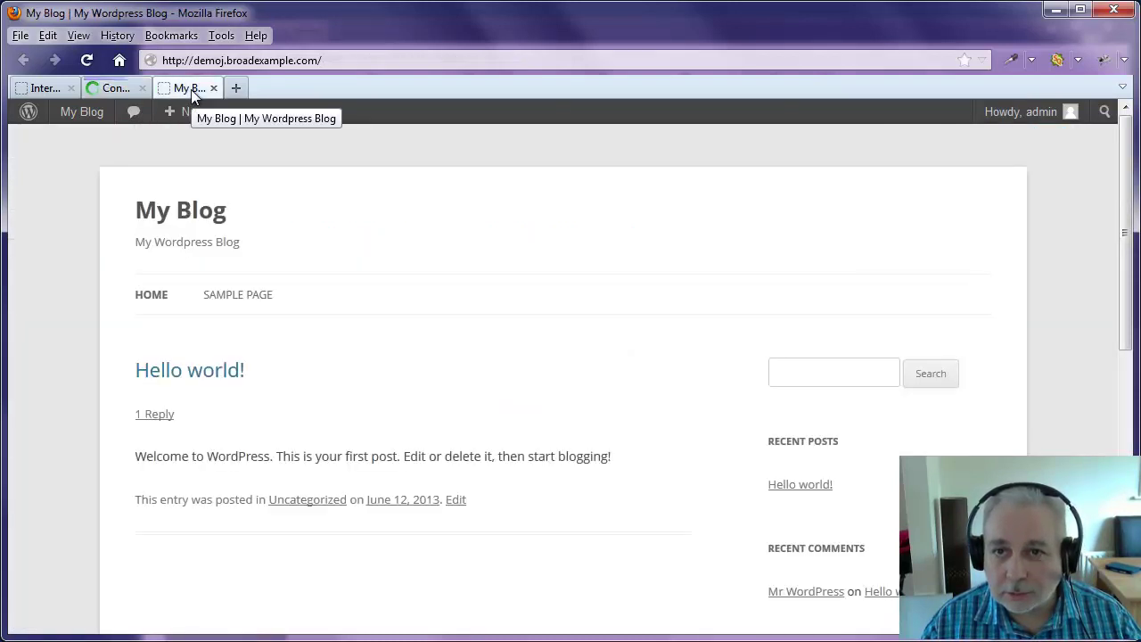
middle_click(240, 303)
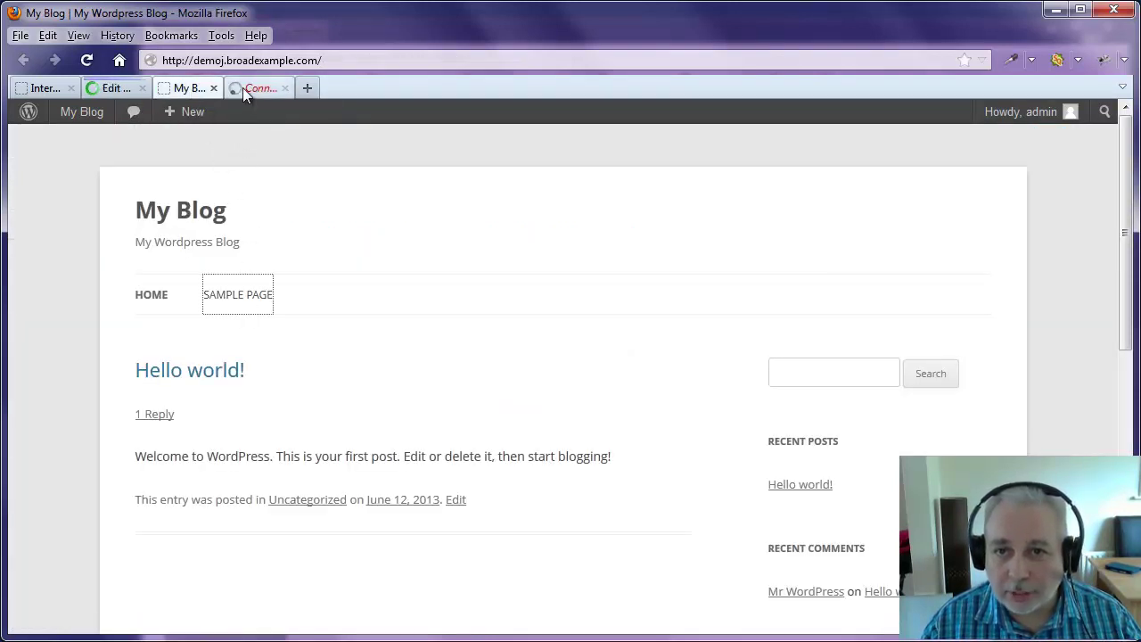
left_click(246, 86)
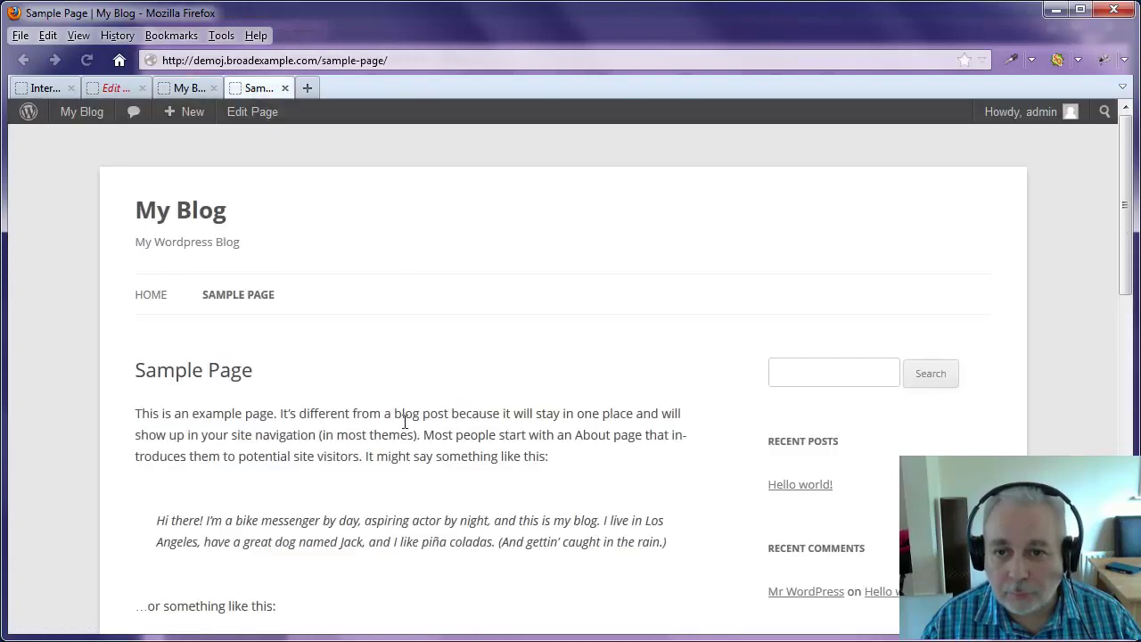
left_click_drag(137, 413, 278, 415)
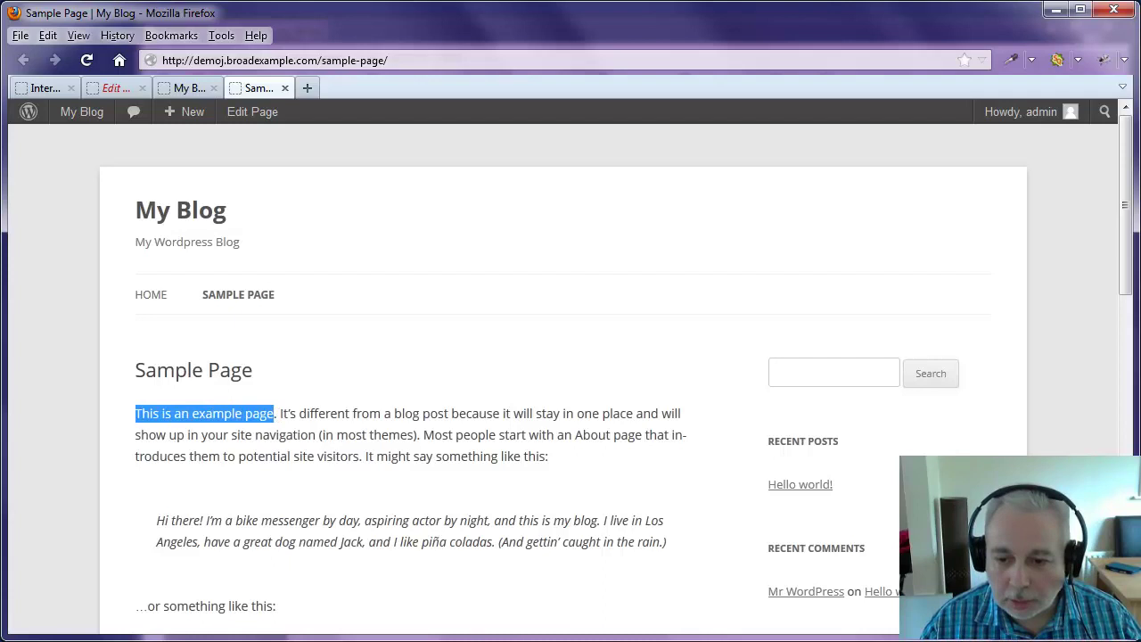
key("alt+Tab")
key("Return")
key("Return")
key("Return")
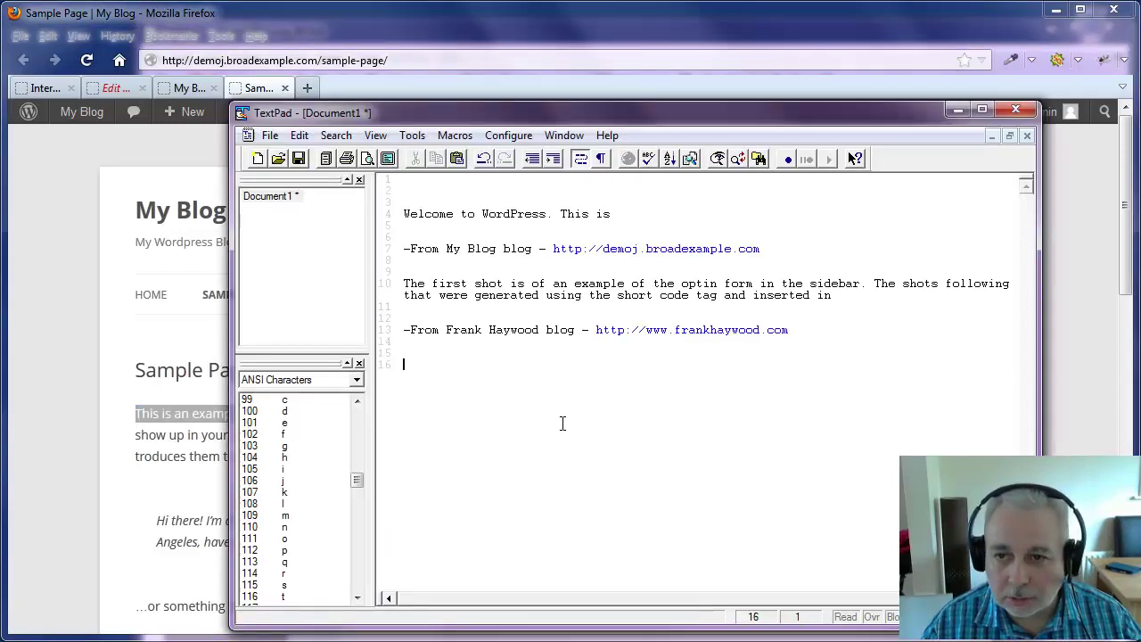
type("This is an example page   -From My Blog - http://demoj.broadexample.com/sample-page/")
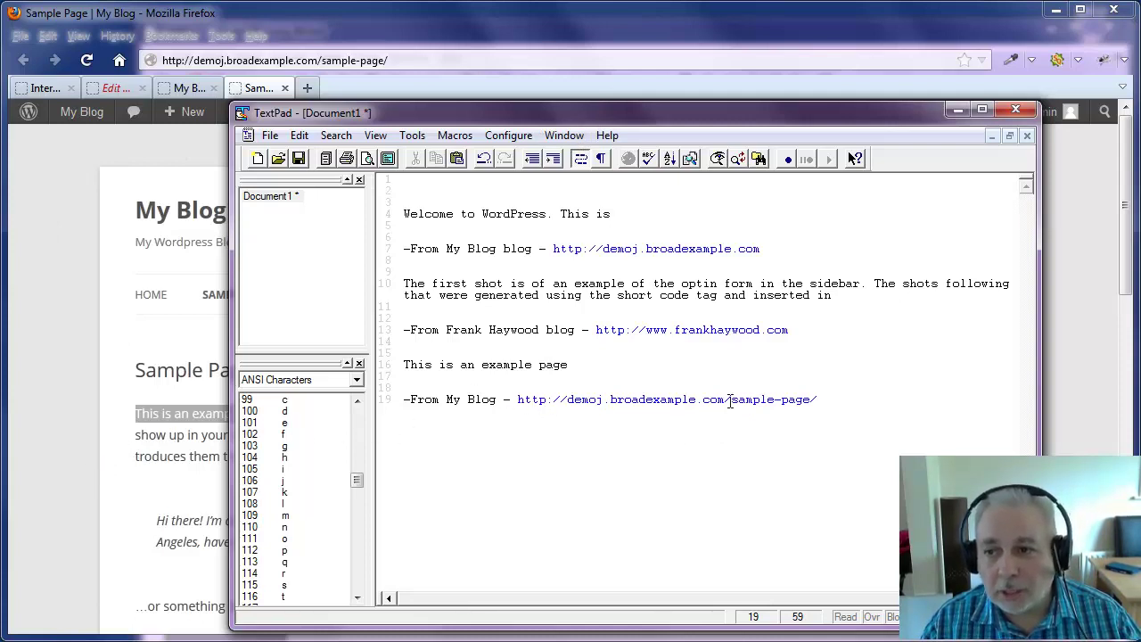
left_click_drag(499, 400, 407, 400)
left_click(421, 461)
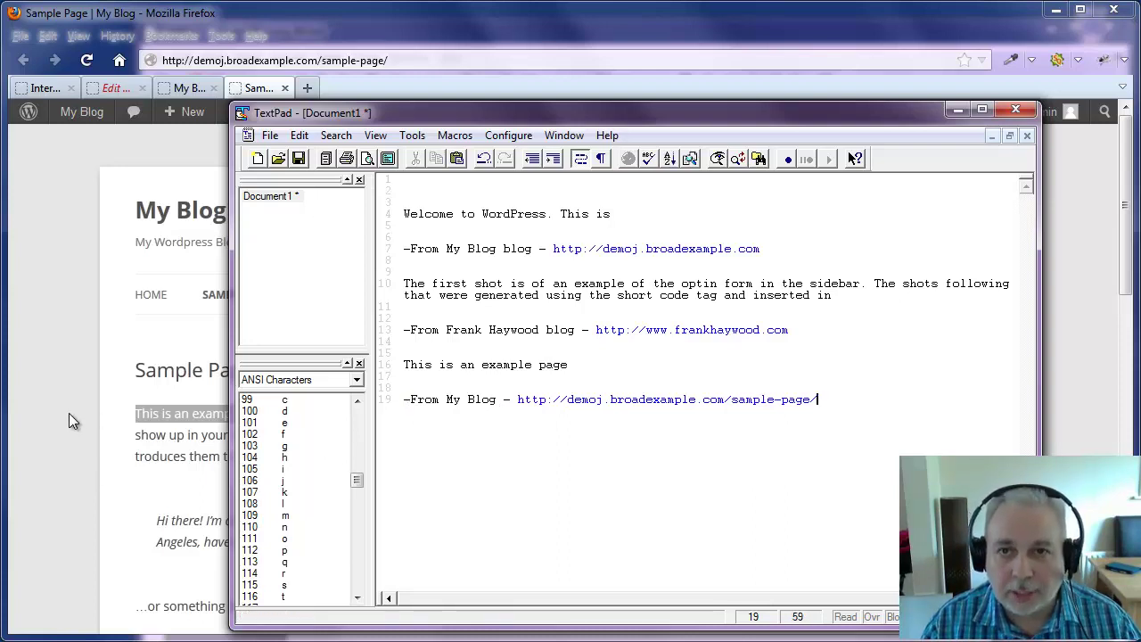
Return to the Firefox window showing demoj.broadexample.com/sample-page/ in front of TextPad.
left_click(68, 350)
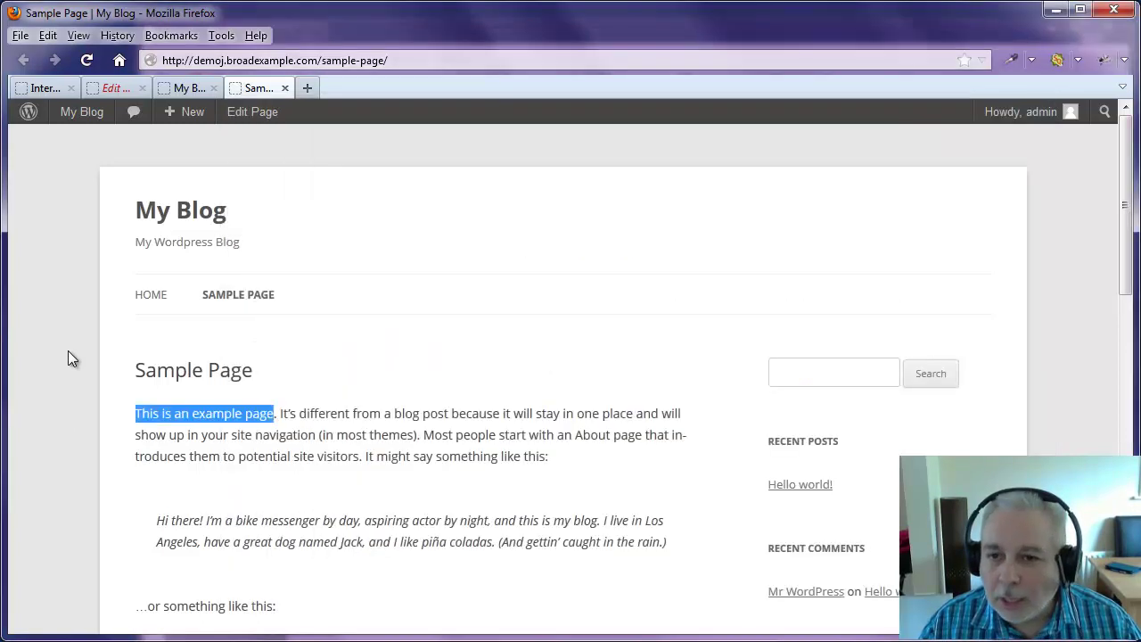